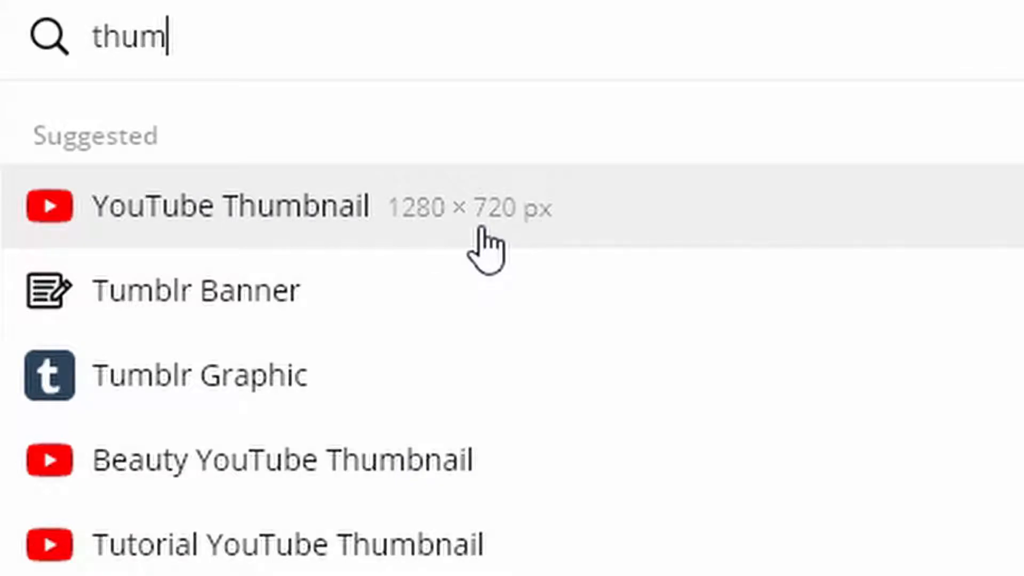
# Create a YouTube Thumbnail design and apply the dusky pink-to-dark gradient from the Gradients backgrounds to the page.
pyautogui.click(483, 242)
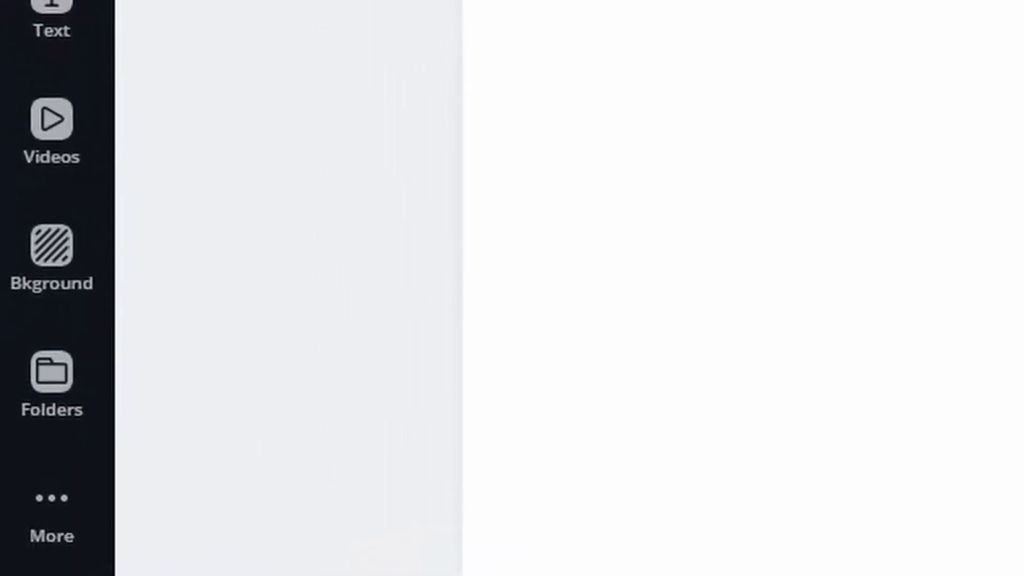
pyautogui.click(85, 259)
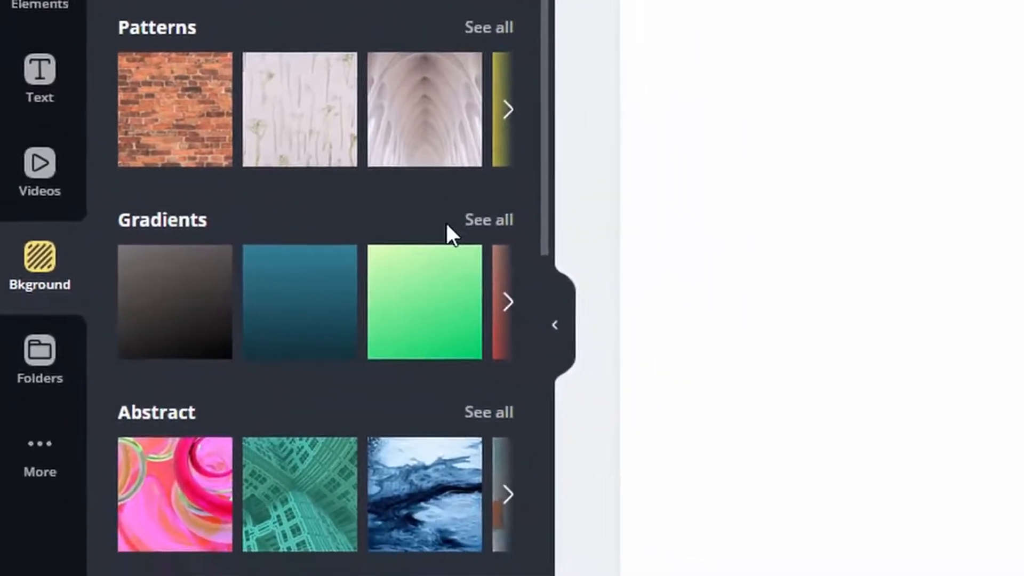
pyautogui.click(486, 222)
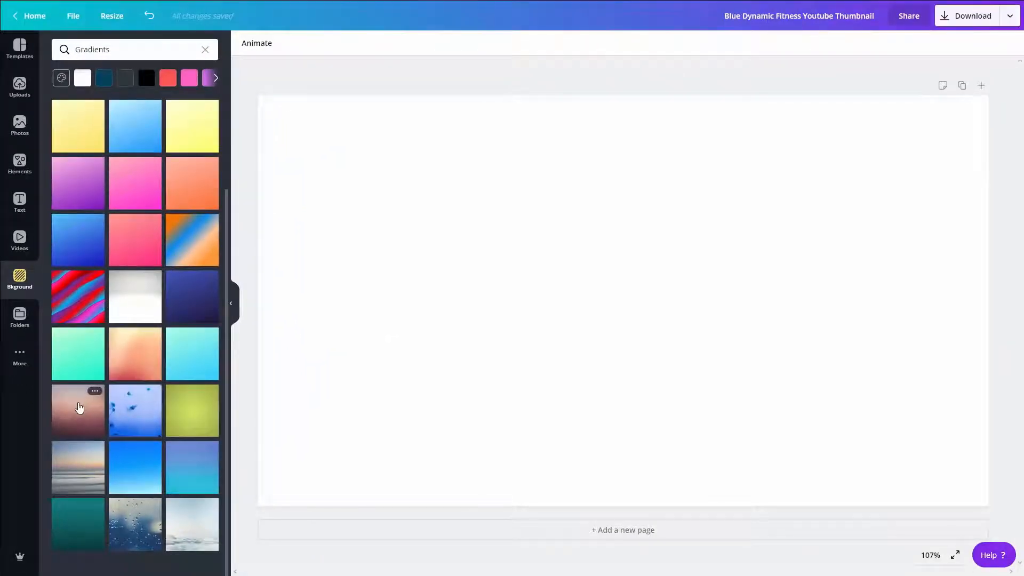
pyautogui.click(79, 408)
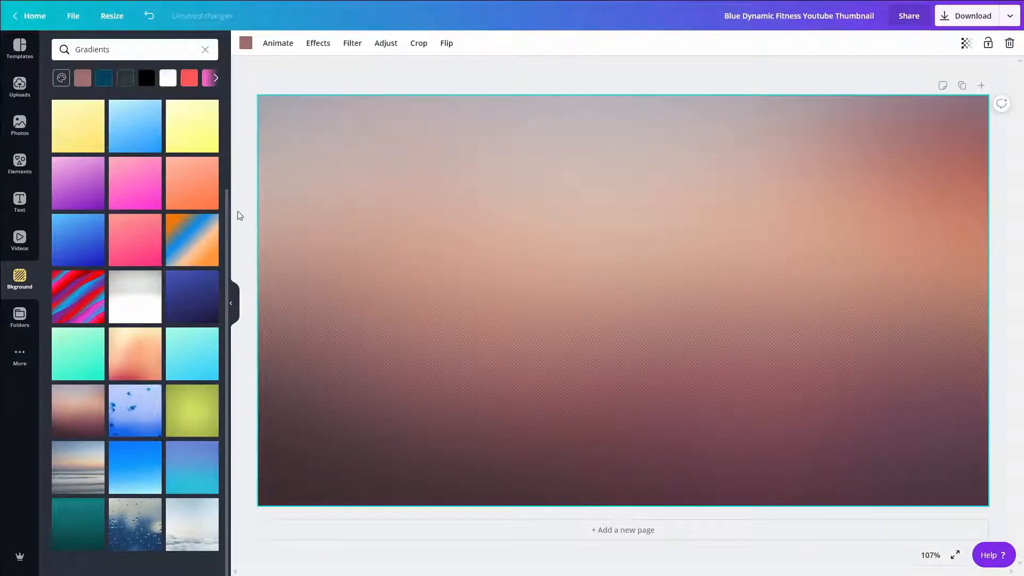
pyautogui.click(239, 304)
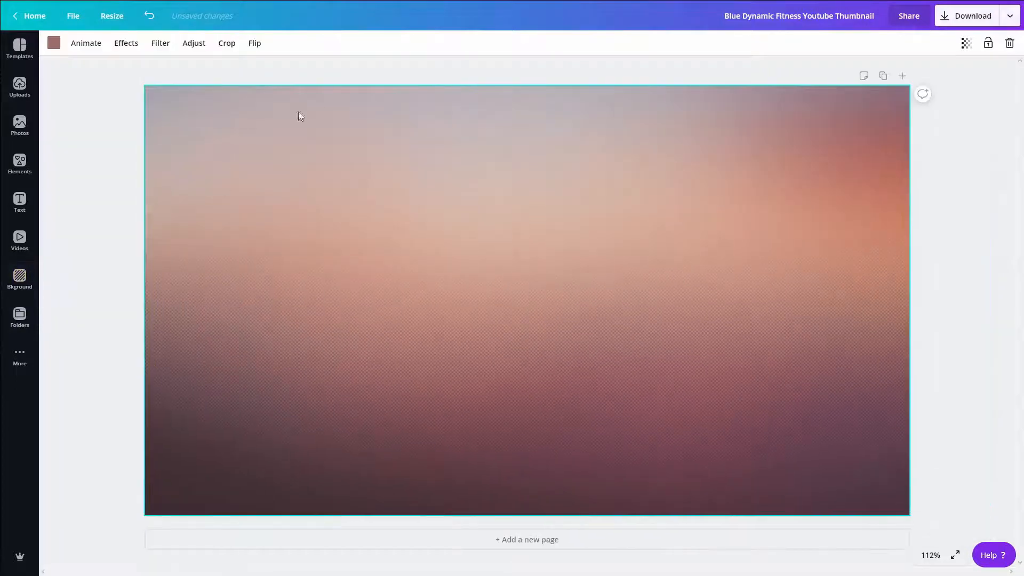
# Review the background's filter and effect options, and recolor its gradient with the vivid violet default color.
pyautogui.click(160, 44)
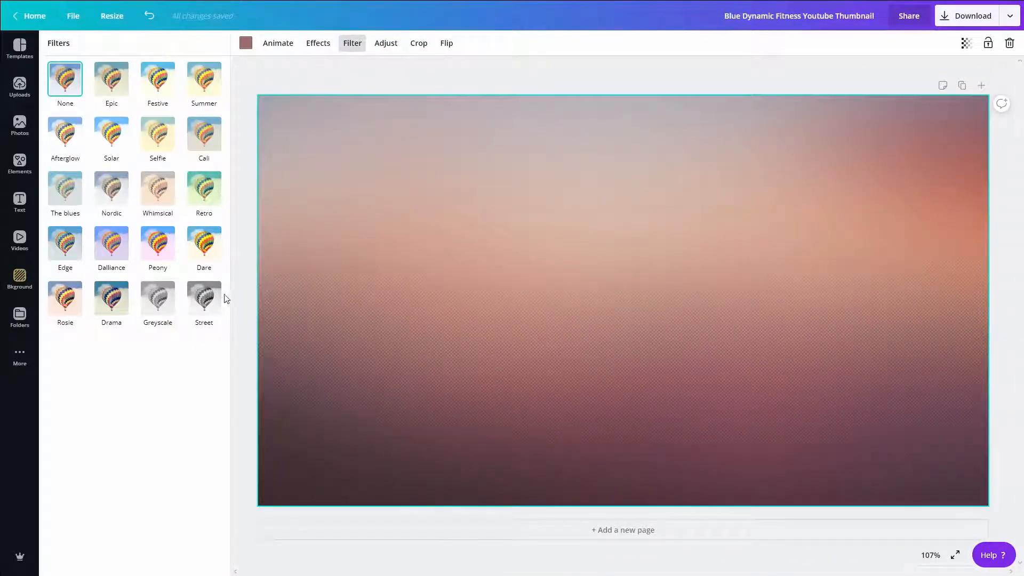
pyautogui.click(327, 45)
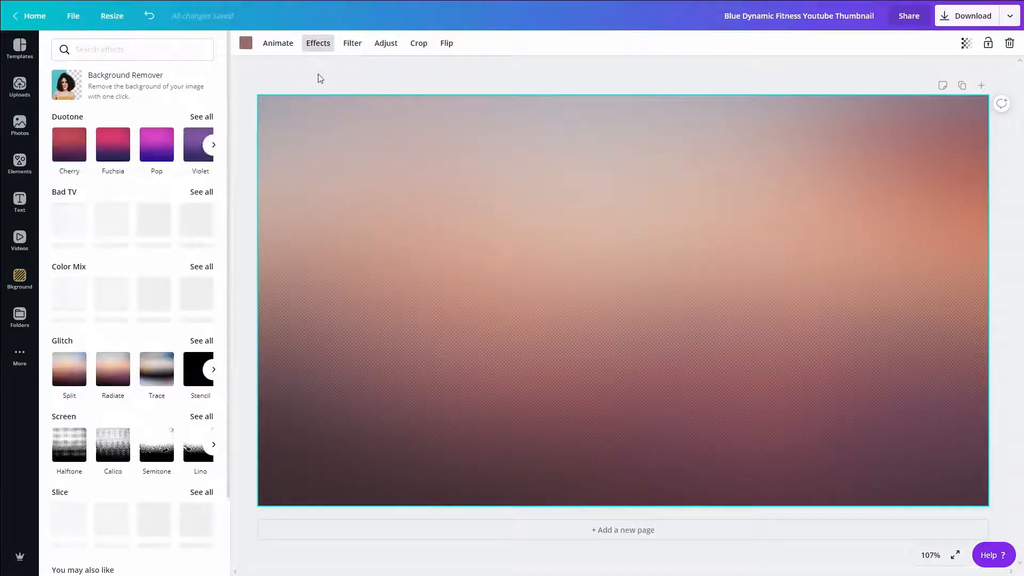
pyautogui.click(246, 45)
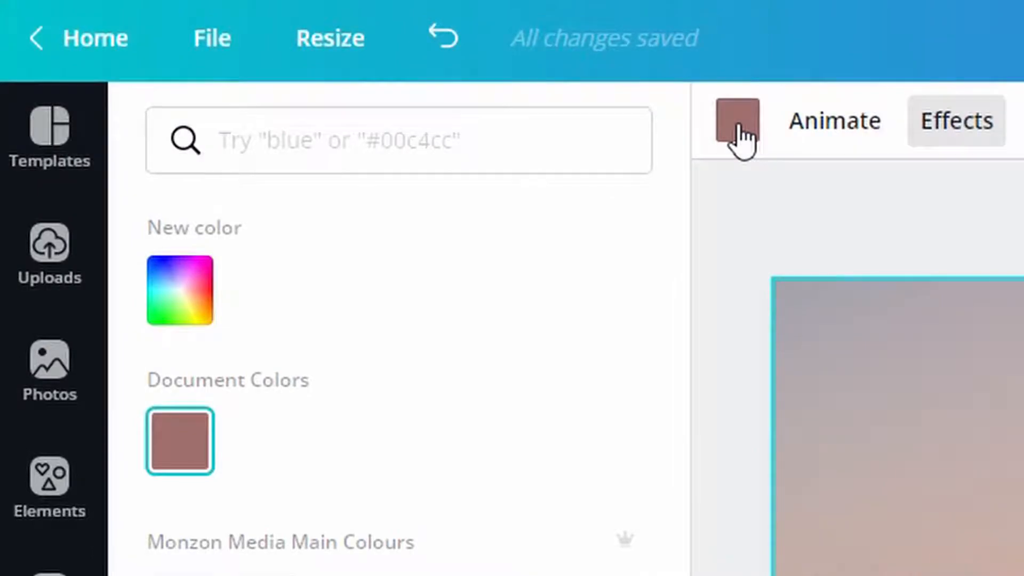
pyautogui.click(205, 361)
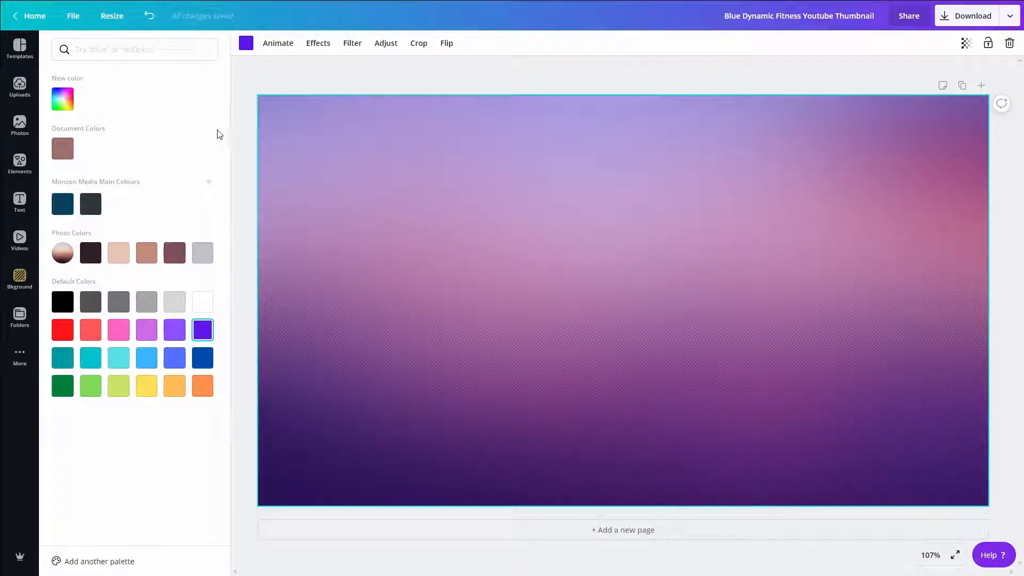
pyautogui.press('Escape')
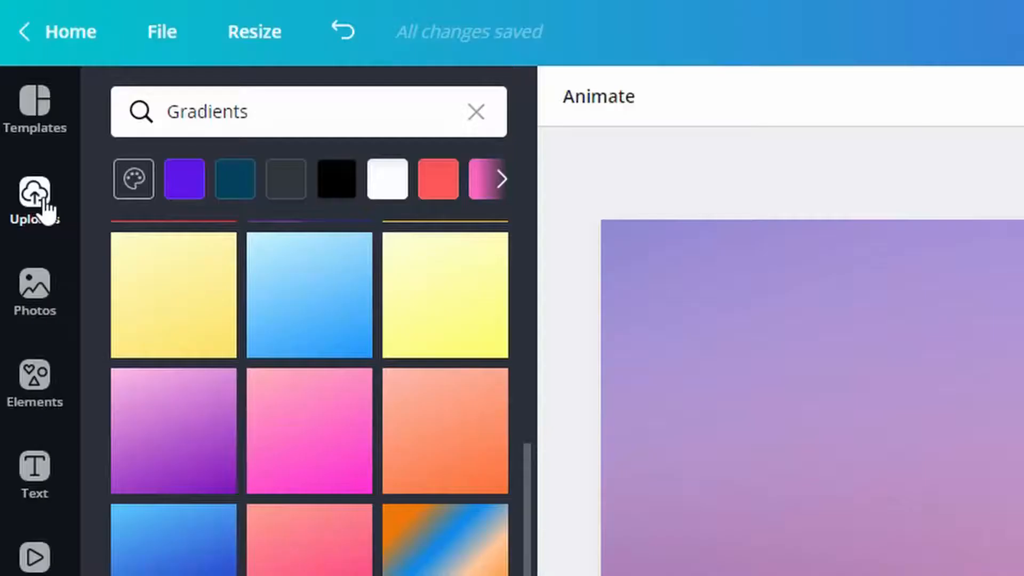
# Upload the photo of the man pointing with both hands and place it on the page.
pyautogui.click(35, 198)
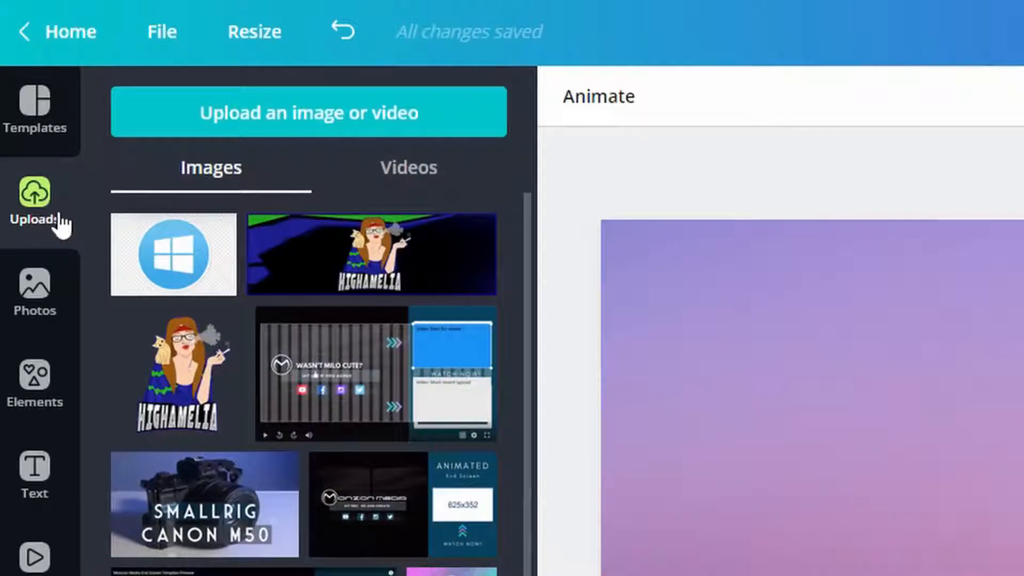
pyautogui.click(285, 118)
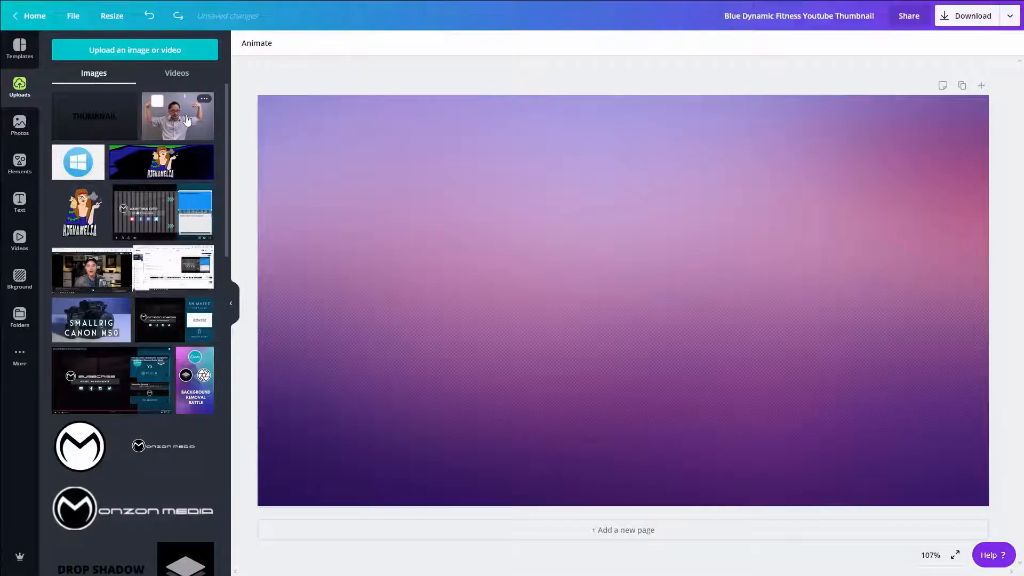
pyautogui.moveTo(187, 117); pyautogui.dragTo(473, 174)
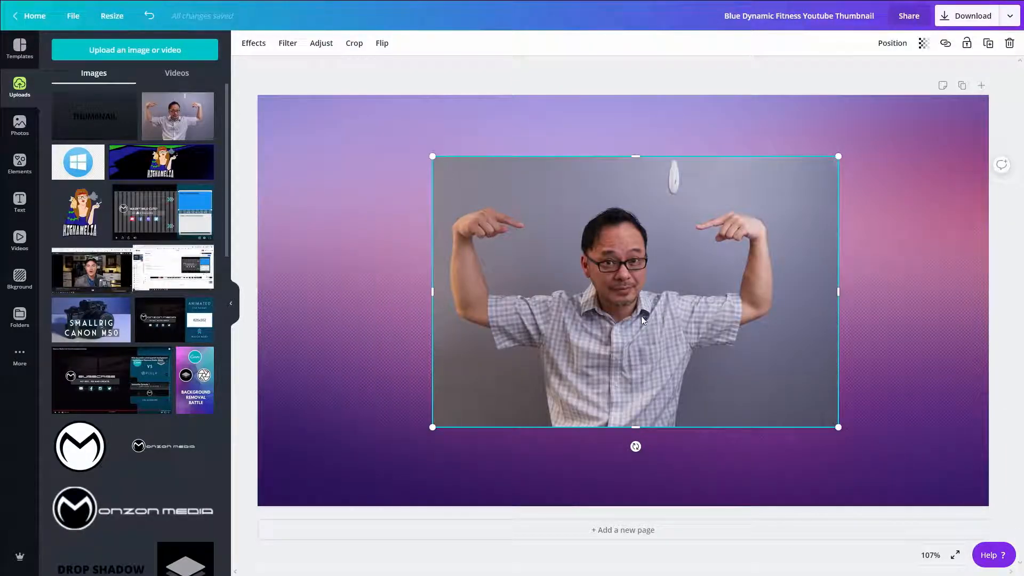
# Resize the photo freely and center it on the page.
pyautogui.moveTo(641, 316); pyautogui.dragTo(709, 300)
pyautogui.moveTo(906, 140); pyautogui.dragTo(867, 142)
pyautogui.moveTo(699, 367); pyautogui.dragTo(560, 356)
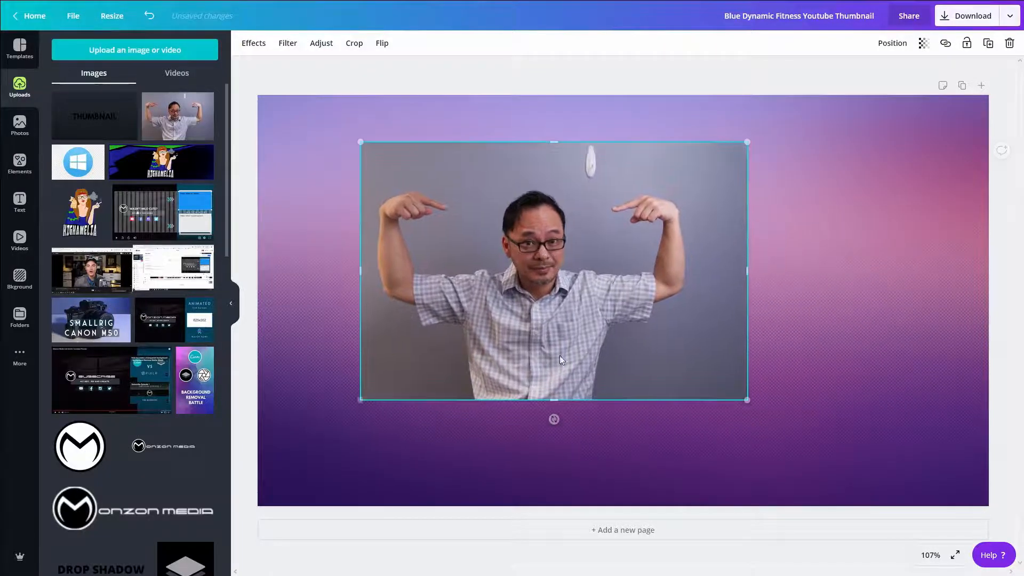
pyautogui.moveTo(362, 409); pyautogui.dragTo(338, 425)
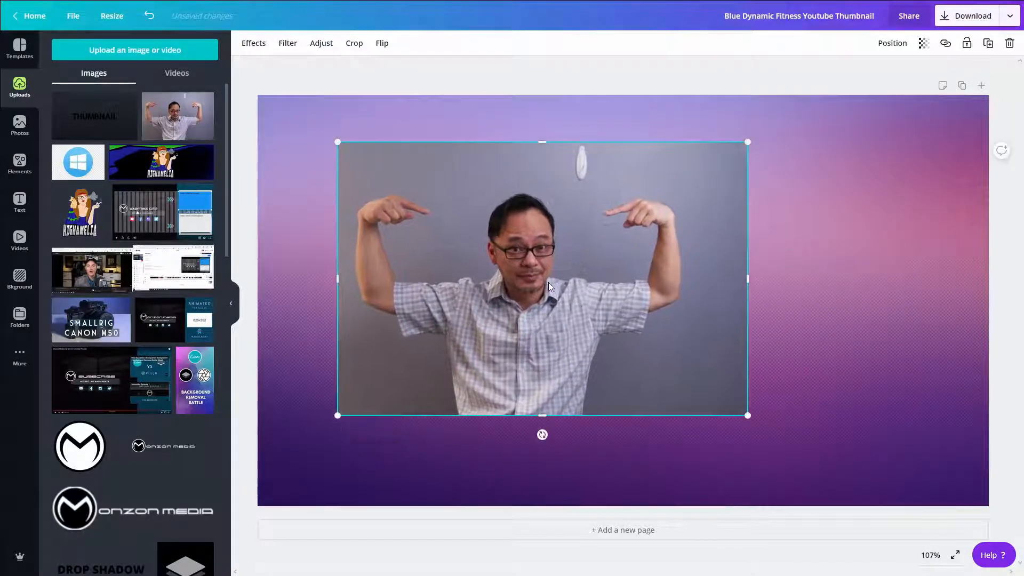
pyautogui.moveTo(549, 286); pyautogui.dragTo(636, 311)
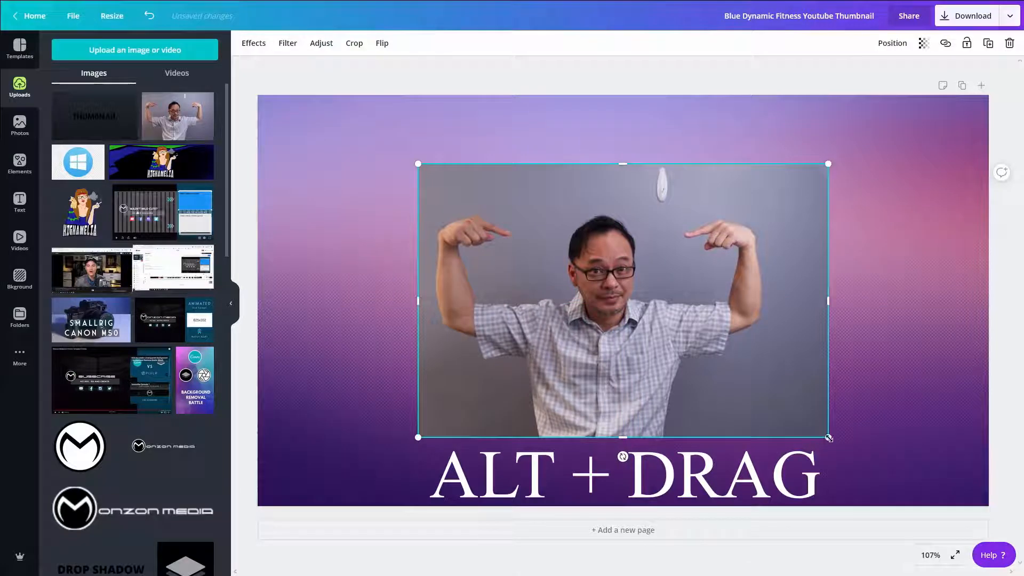
# Enlarge the photo from its center to 1,079 × 720 and shift it slightly to the right.
pyautogui.moveTo(829, 438); pyautogui.dragTo(912, 532)
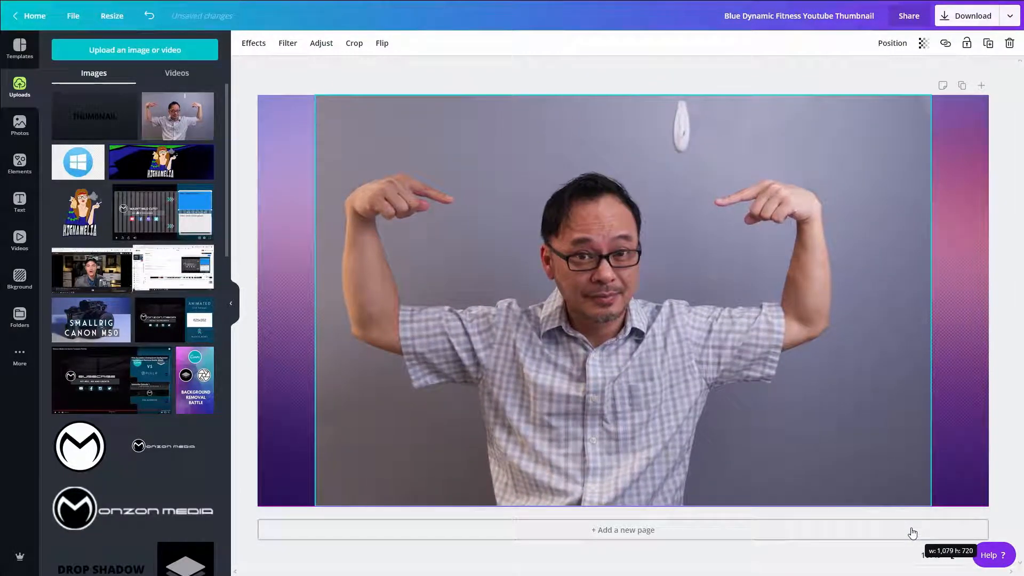
pyautogui.moveTo(912, 531); pyautogui.dragTo(912, 532)
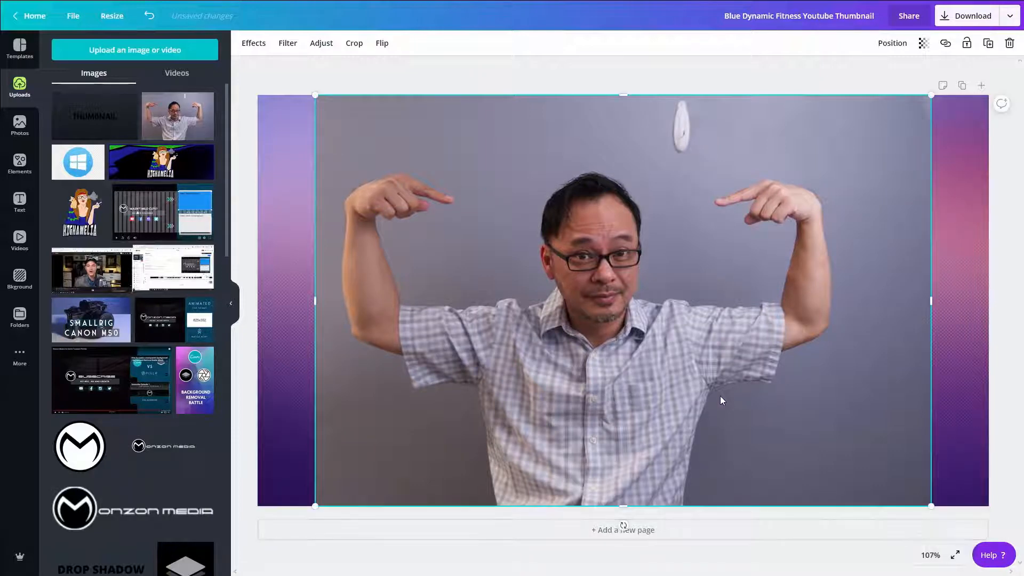
pyautogui.moveTo(720, 395)
pyautogui.mouseDown()
pyautogui.moveTo(733, 374)
pyautogui.moveTo(734, 402)
pyautogui.mouseUp()
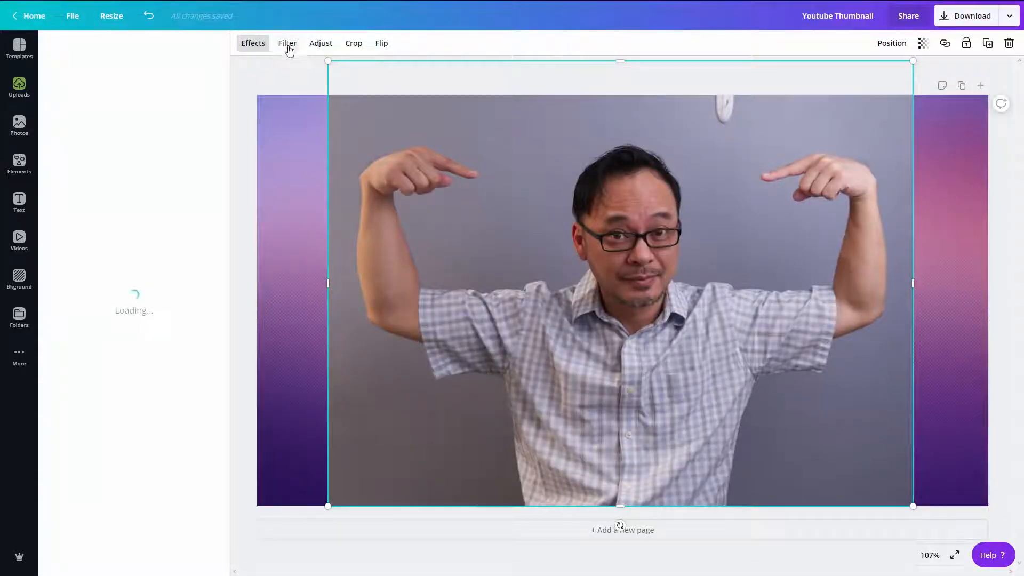
# Look through the photo's effect, filter, adjustment, crop and flip options.
pyautogui.click(287, 46)
pyautogui.click(254, 46)
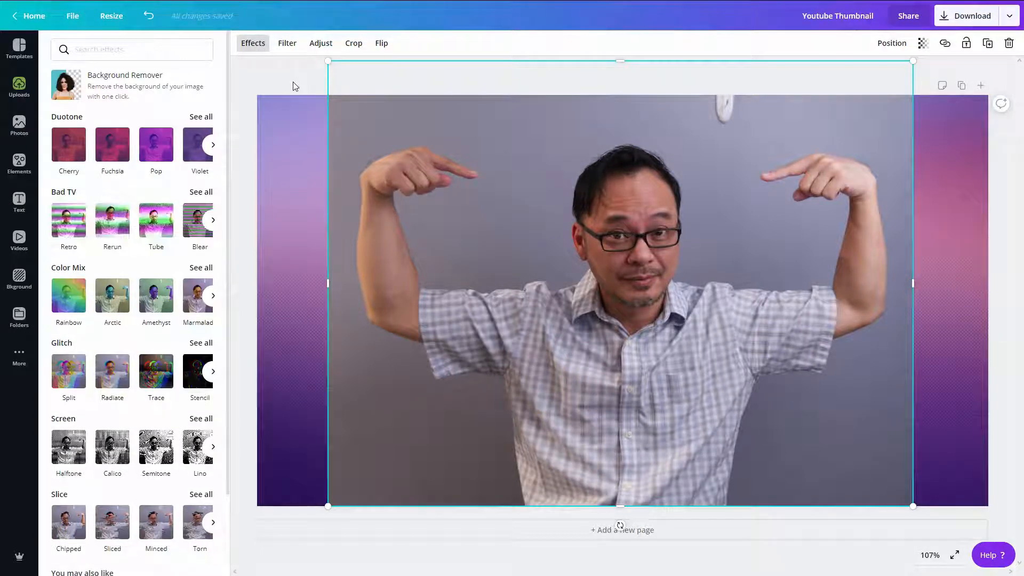
pyautogui.click(250, 49)
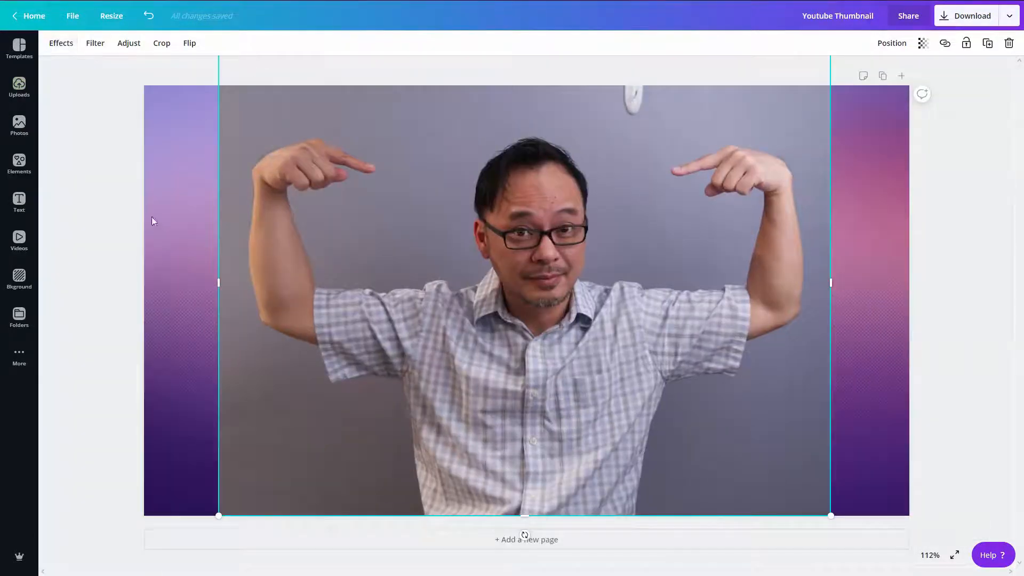
pyautogui.click(119, 210)
pyautogui.click(360, 161)
pyautogui.click(61, 42)
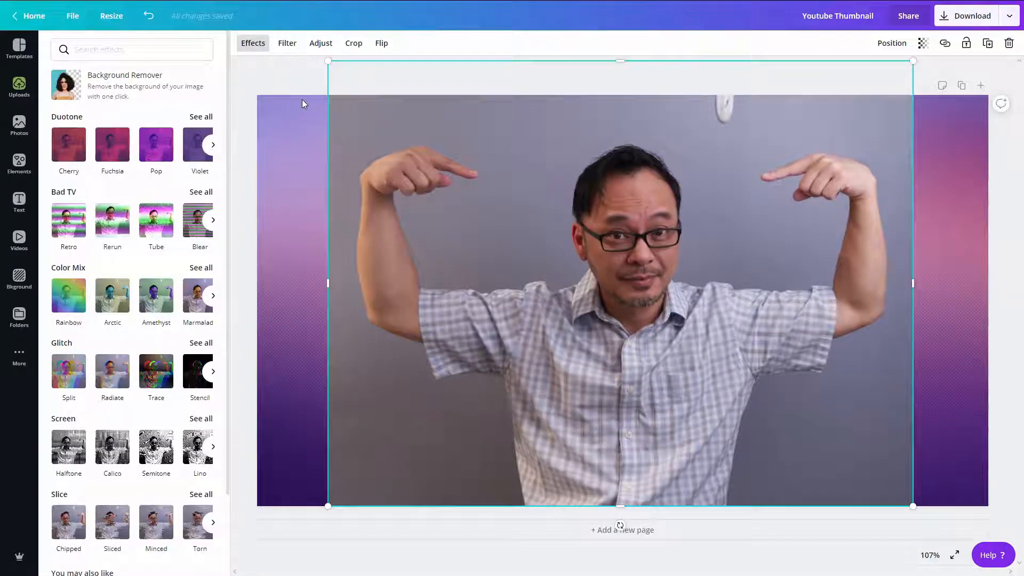
pyautogui.click(288, 43)
pyautogui.click(322, 44)
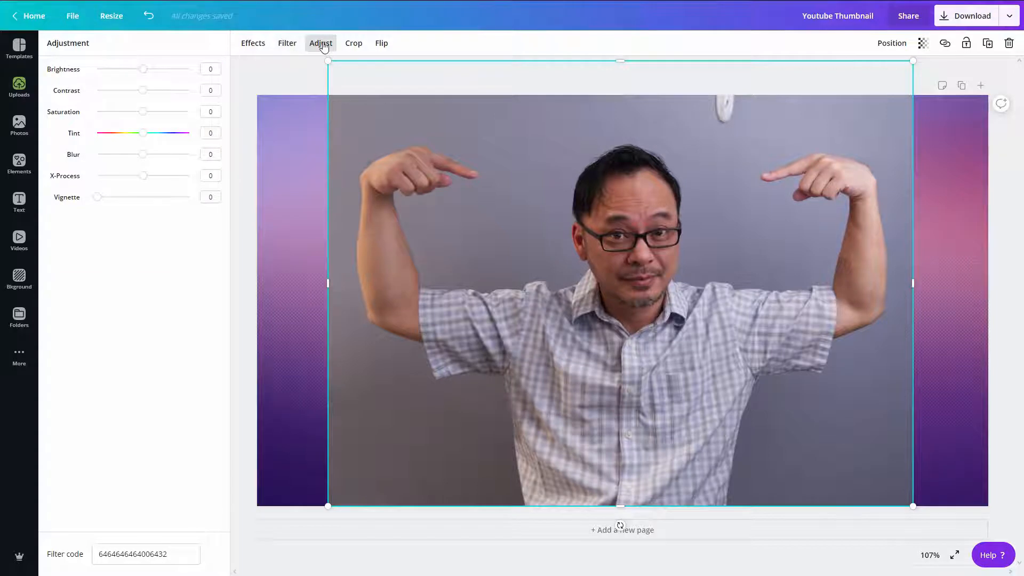
pyautogui.click(354, 46)
pyautogui.click(326, 52)
pyautogui.click(382, 42)
# Remove the photo's background and enlarge the cutout to about 1,209 × 807, centering the man on the page.
pyautogui.click(252, 42)
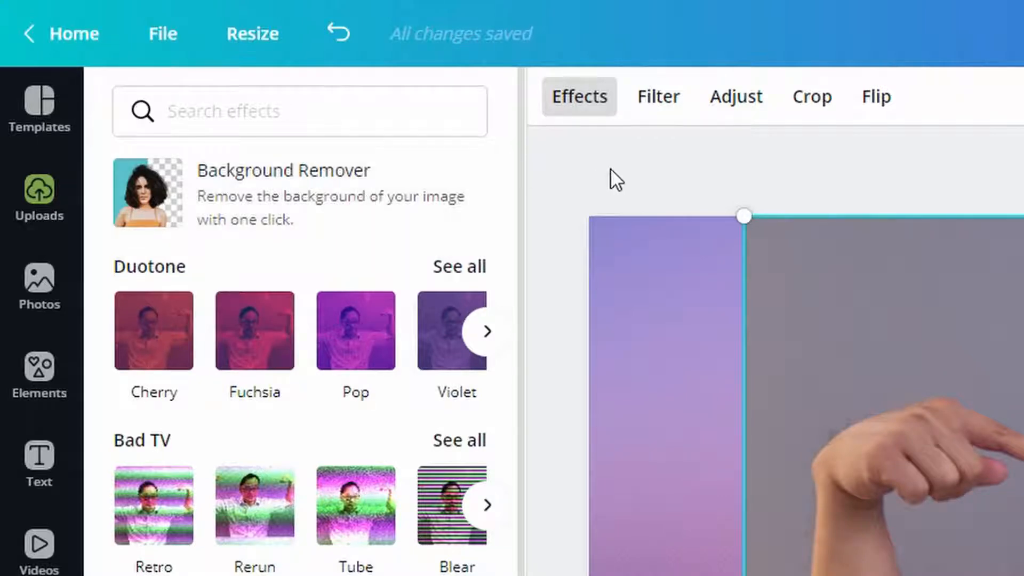
pyautogui.click(360, 183)
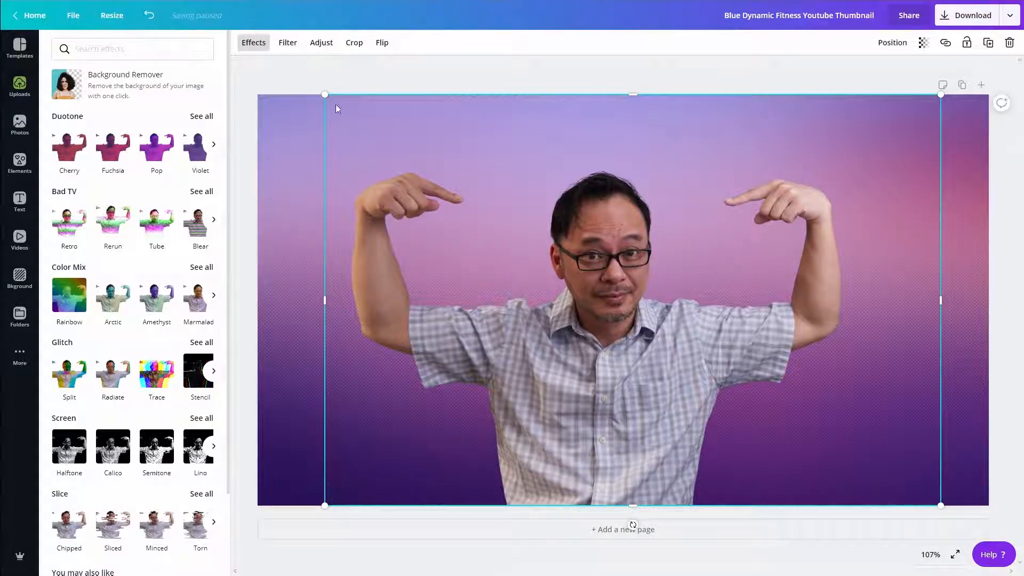
pyautogui.moveTo(331, 99); pyautogui.dragTo(258, 50)
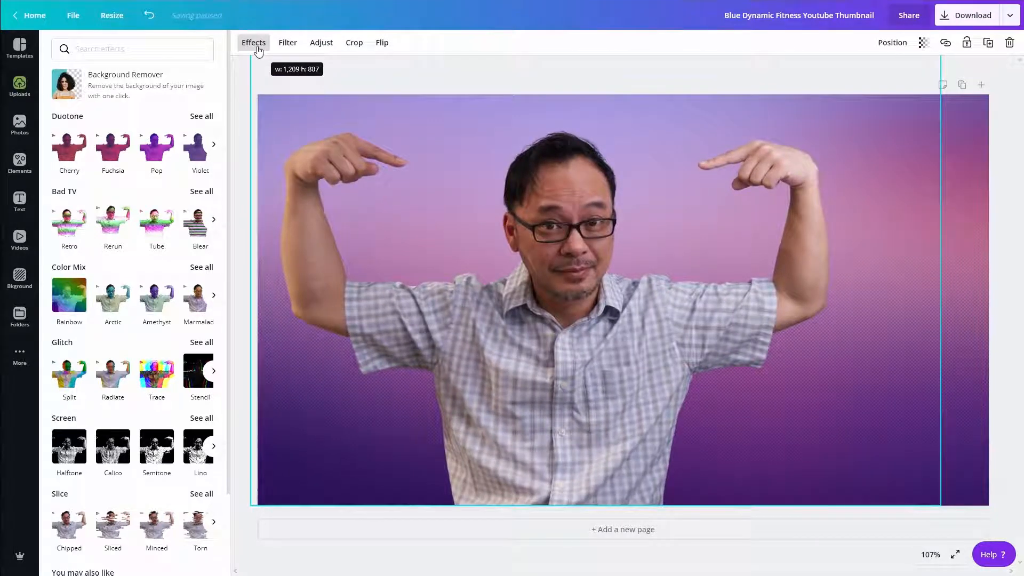
pyautogui.moveTo(536, 347); pyautogui.dragTo(600, 349)
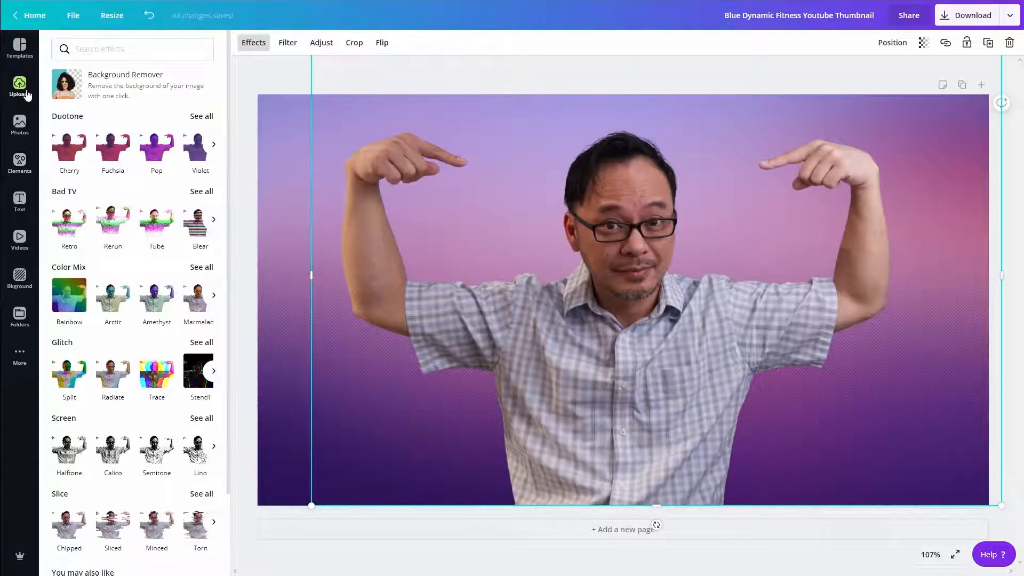
pyautogui.click(20, 86)
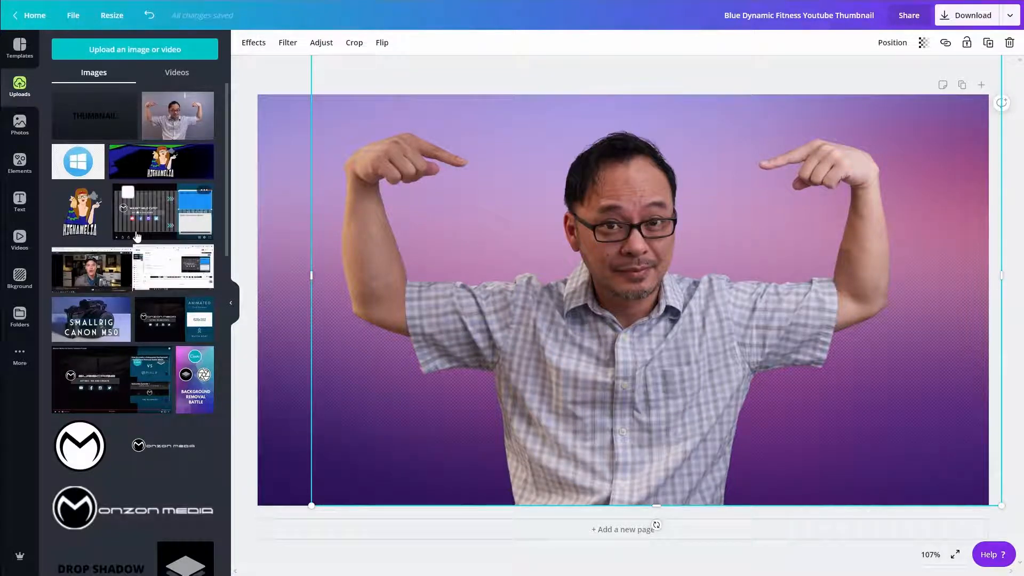
pyautogui.scroll(-10, 136, 236)
pyautogui.click(177, 128)
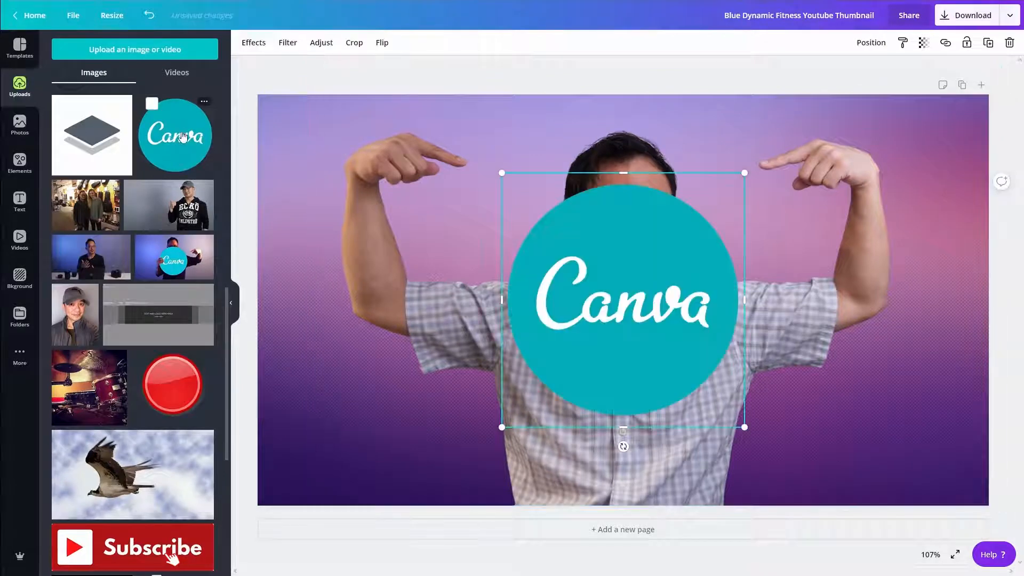
pyautogui.moveTo(624, 362); pyautogui.dragTo(629, 289)
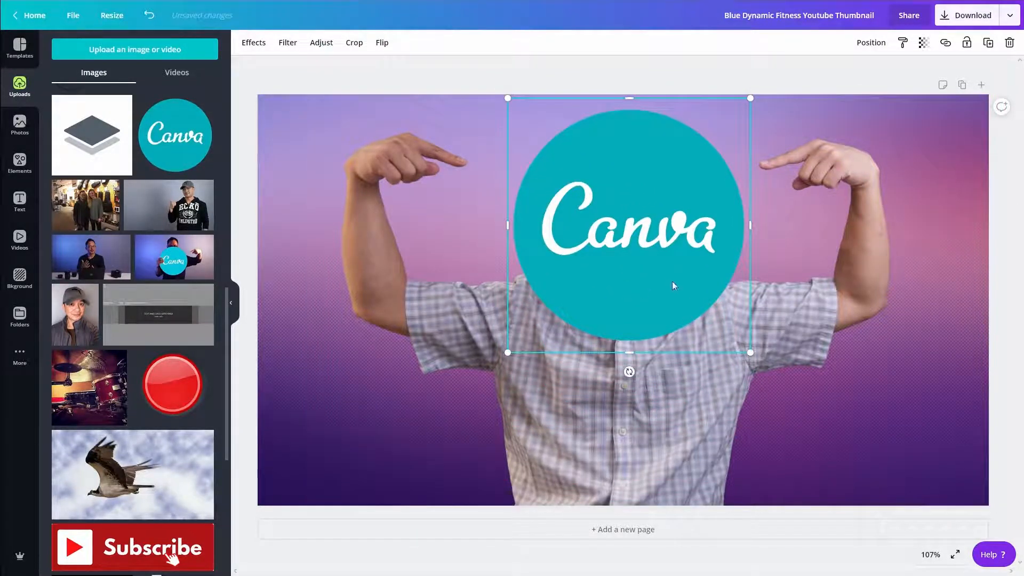
pyautogui.moveTo(672, 285); pyautogui.dragTo(686, 244)
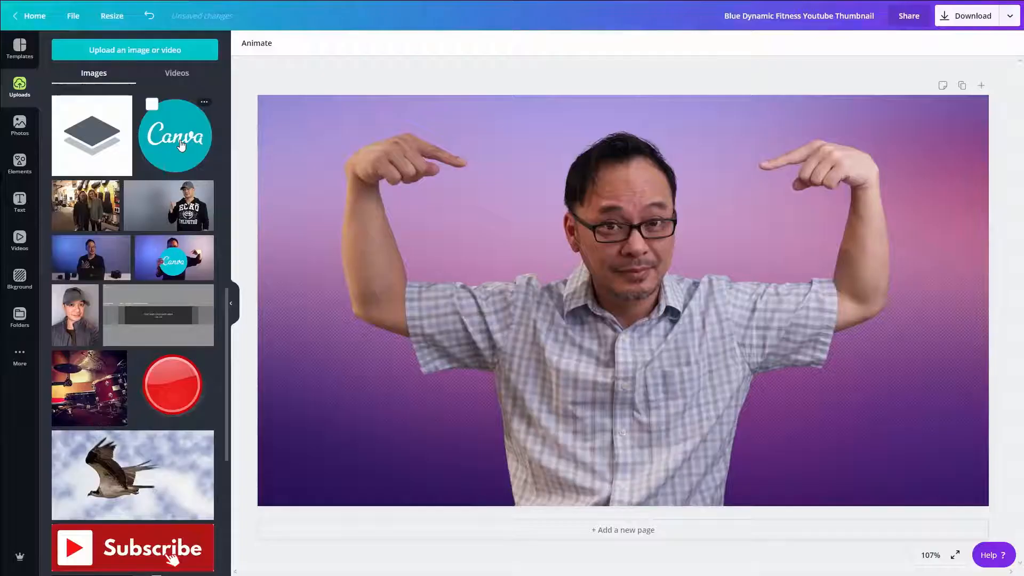
# Add the round Canva logo from the uploaded images, shrink it and position it over the man's head.
pyautogui.click(182, 144)
pyautogui.moveTo(640, 356); pyautogui.dragTo(640, 292)
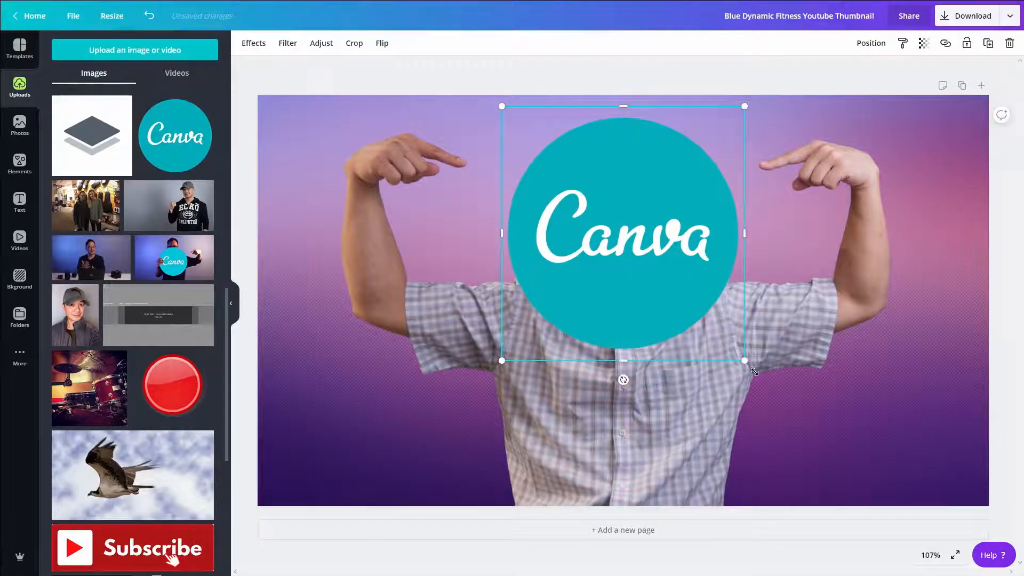
pyautogui.moveTo(754, 372); pyautogui.dragTo(725, 348)
pyautogui.moveTo(646, 309); pyautogui.dragTo(650, 286)
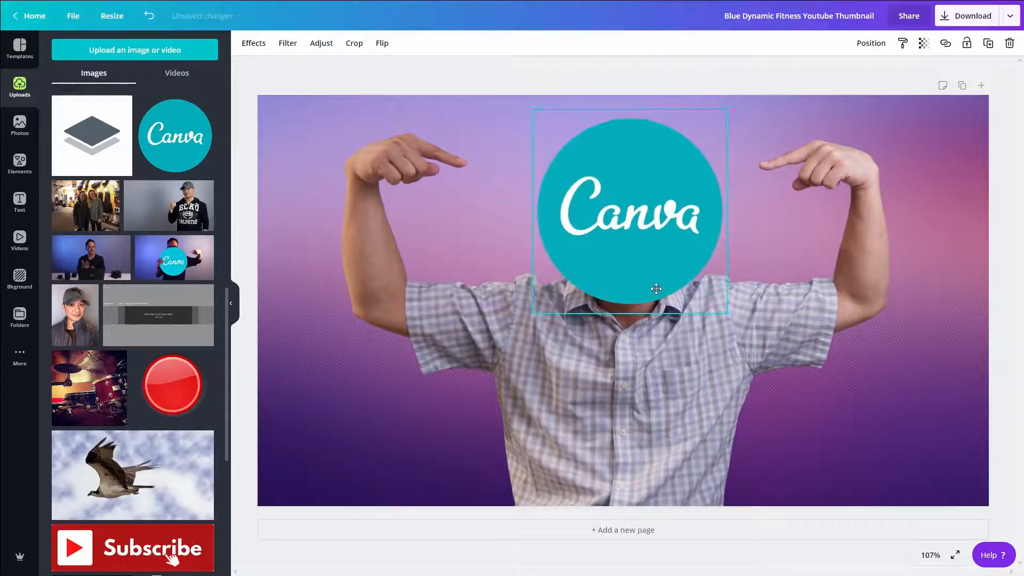
pyautogui.click(948, 254)
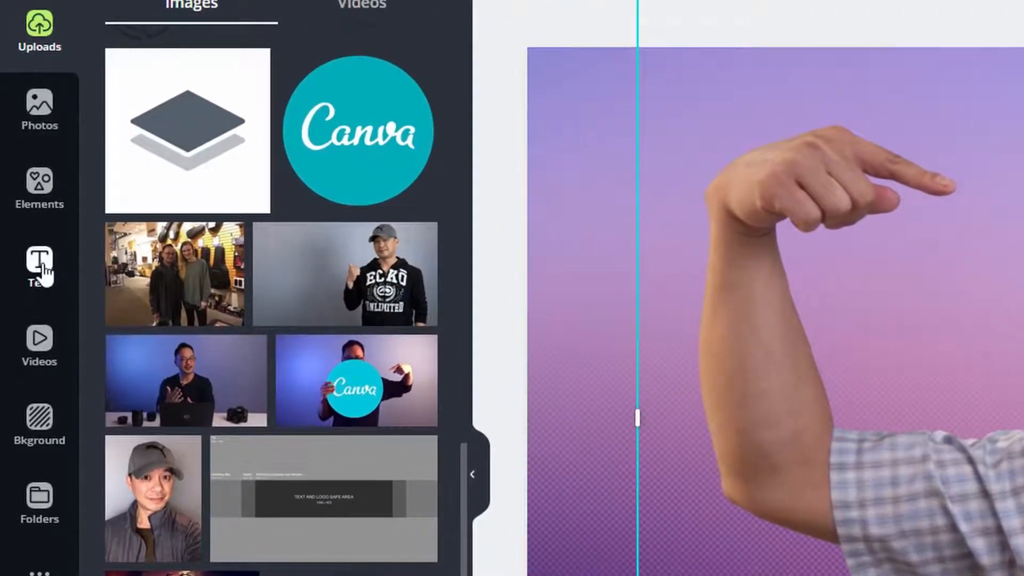
# Look through the ready-made text styles and add a plain heading to the page.
pyautogui.click(41, 267)
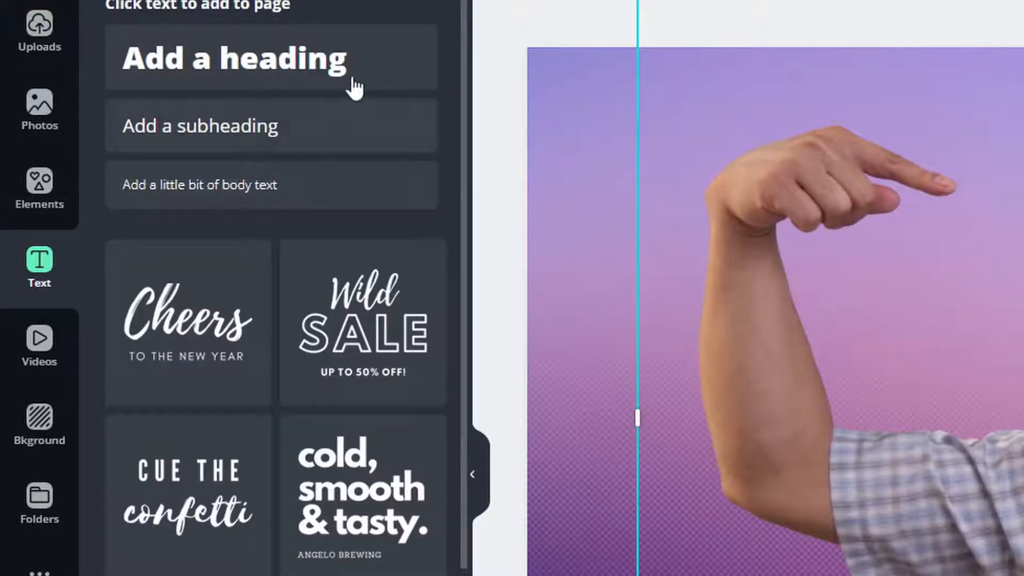
pyautogui.scroll(-10, 346, 417)
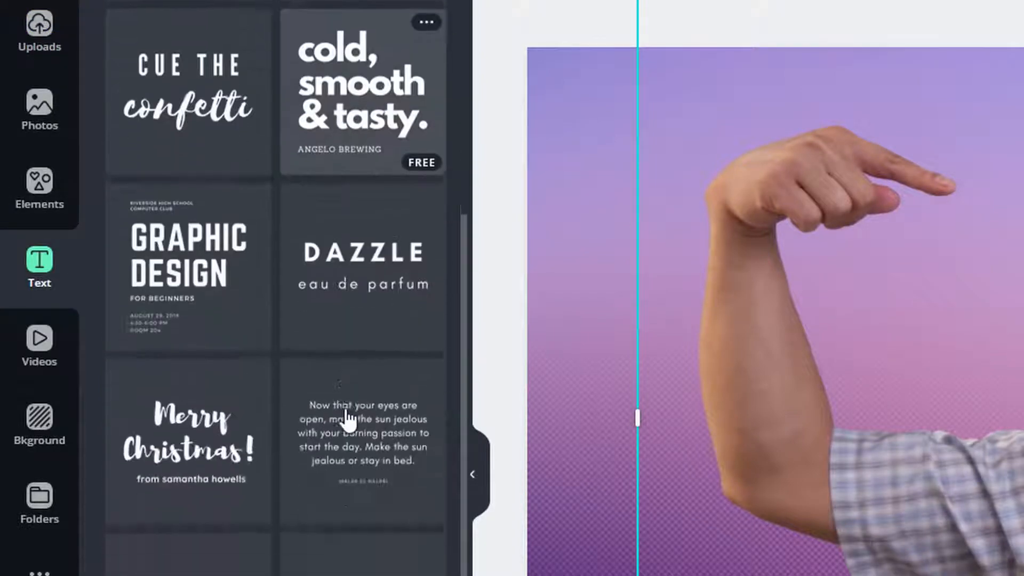
pyautogui.scroll(-10, 346, 417)
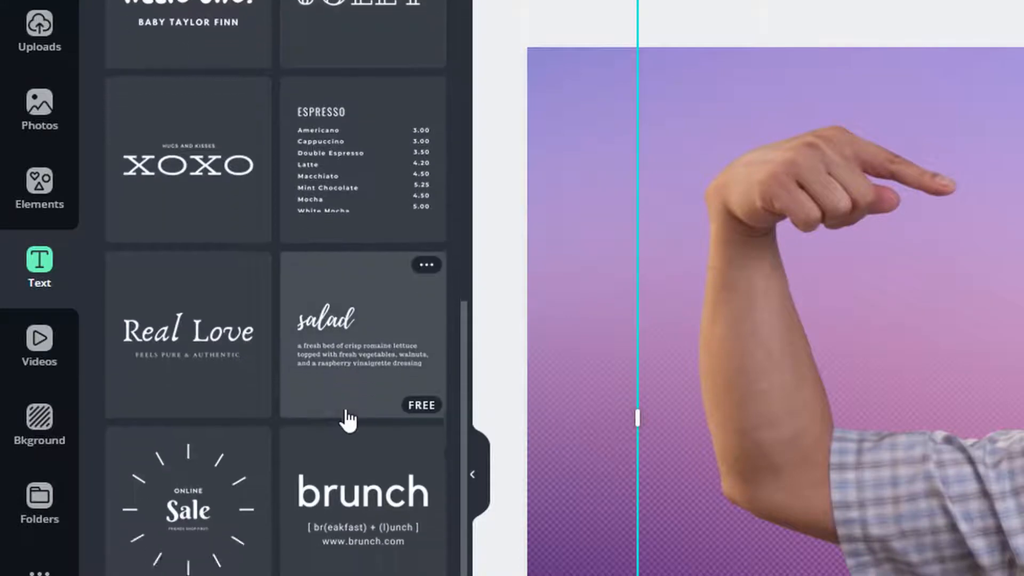
pyautogui.scroll(-6, 348, 421)
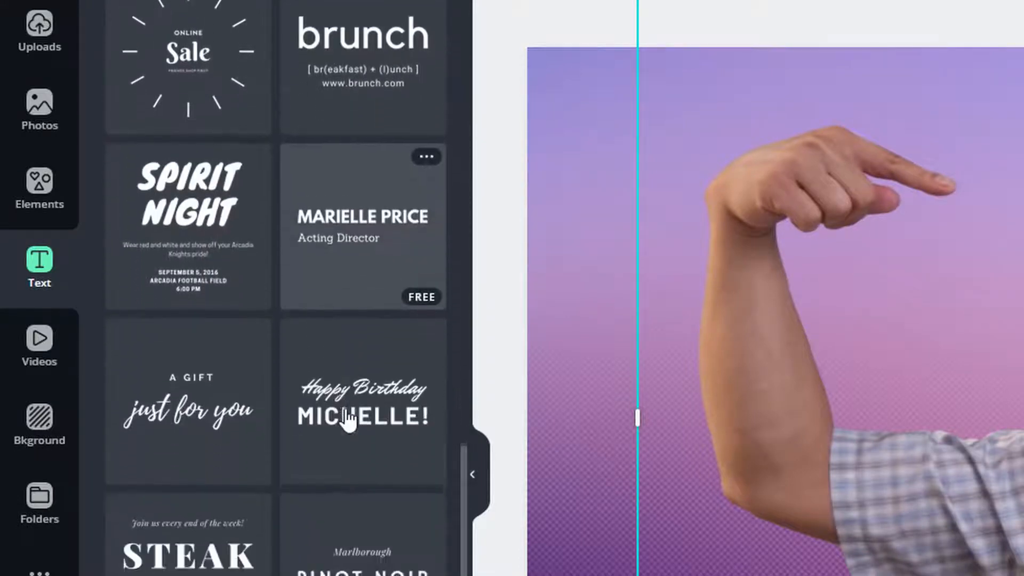
pyautogui.scroll(20, 347, 420)
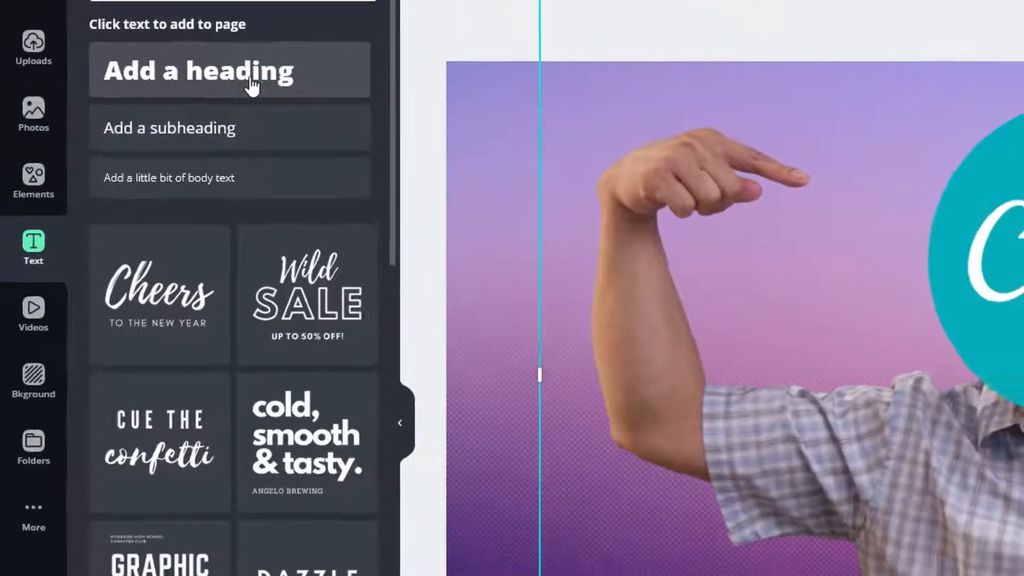
pyautogui.click(298, 74)
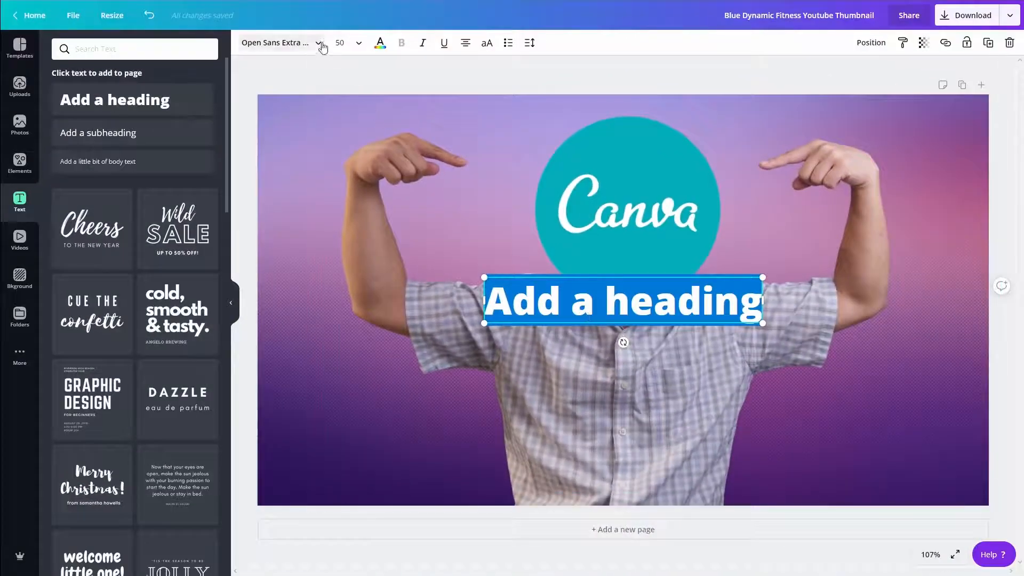
# Set the heading's font to League Spartan and replace its text with THUMBNAIL.
pyautogui.click(318, 44)
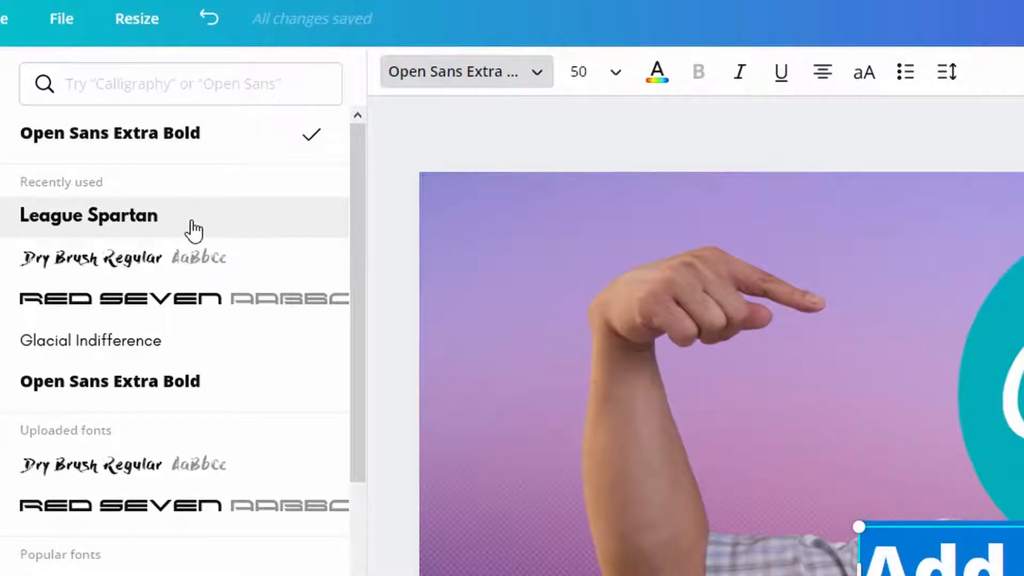
pyautogui.click(194, 230)
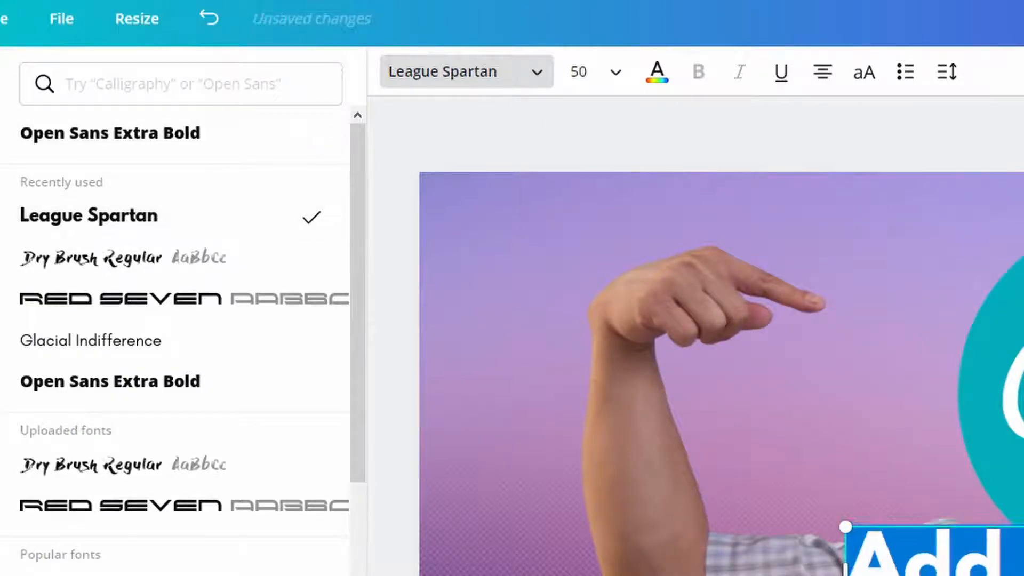
pyautogui.click(1013, 565)
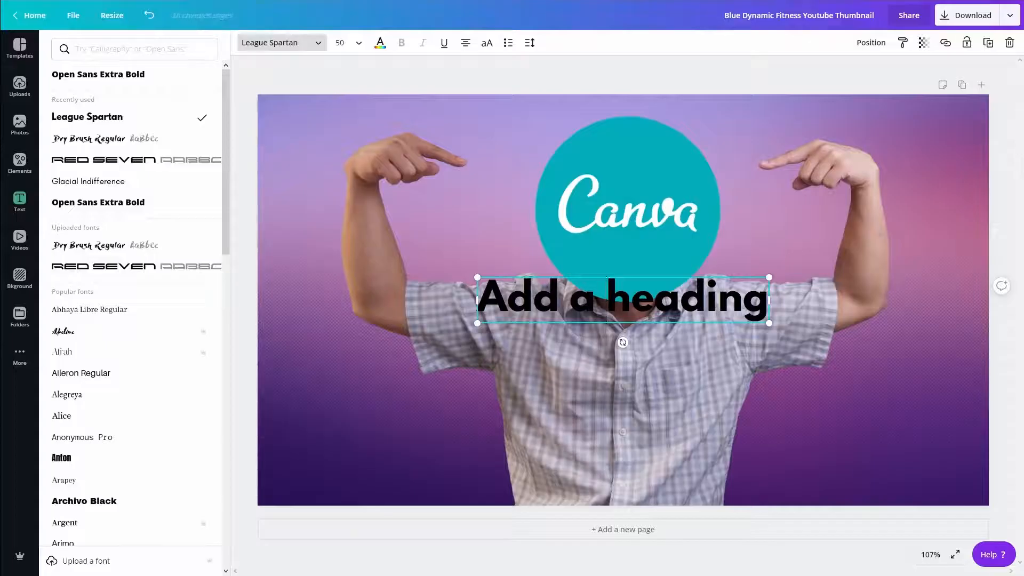
pyautogui.doubleClick(603, 305)
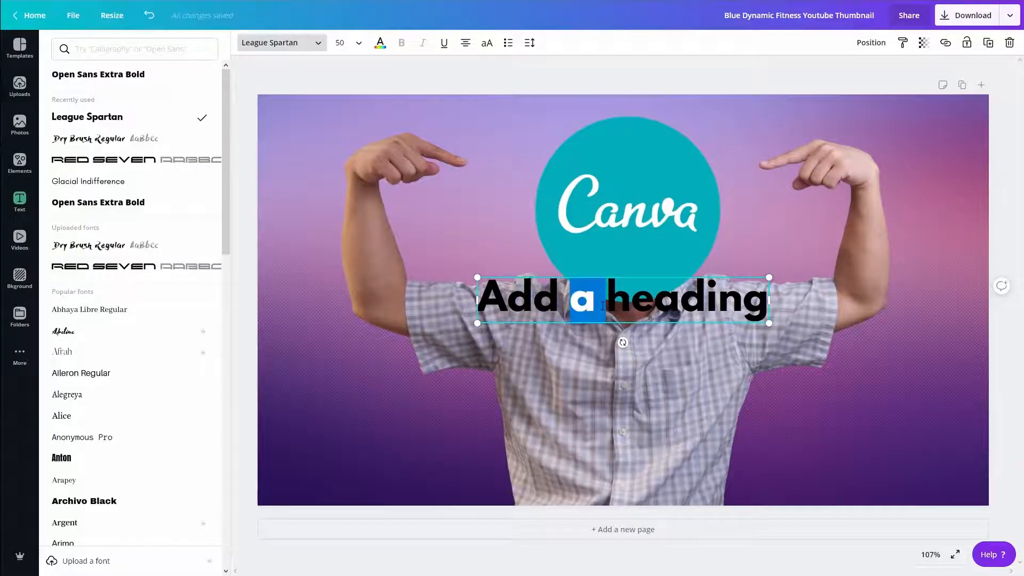
pyautogui.click(603, 306)
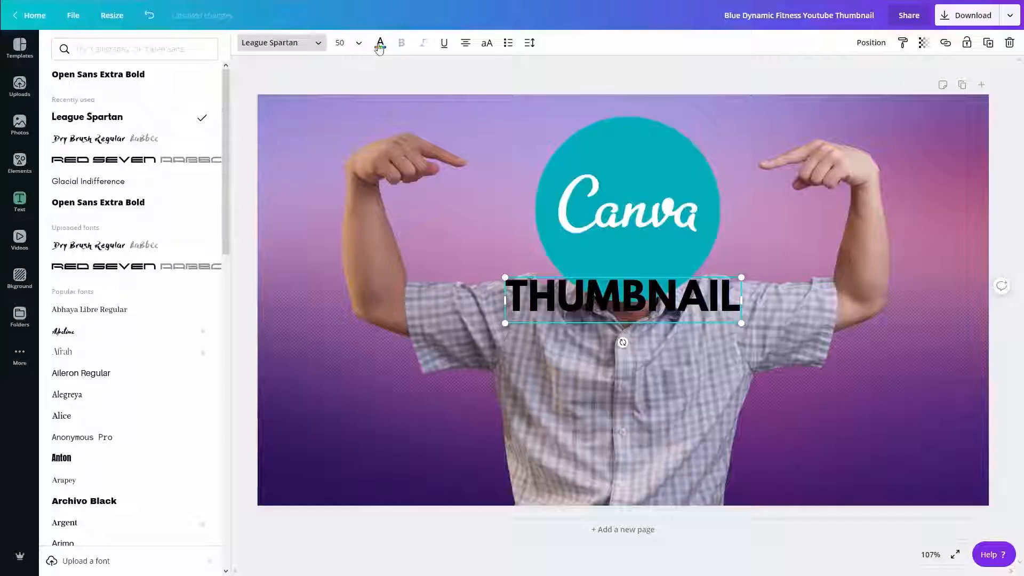
# Format the THUMBNAIL heading at size 120 in white and move it down over the lower part of the man's shirt.
pyautogui.click(360, 43)
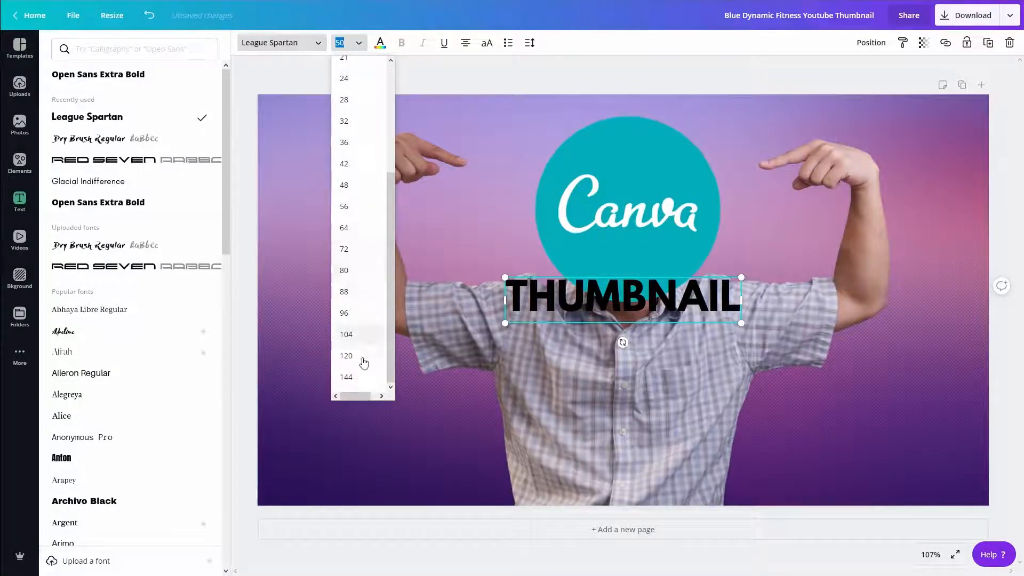
pyautogui.click(346, 355)
pyautogui.click(386, 47)
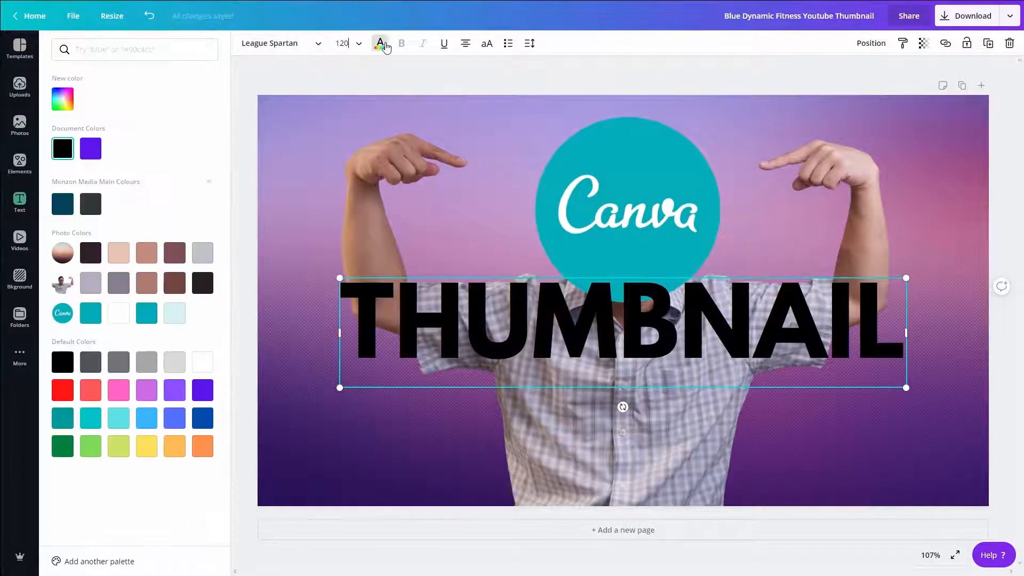
pyautogui.click(208, 366)
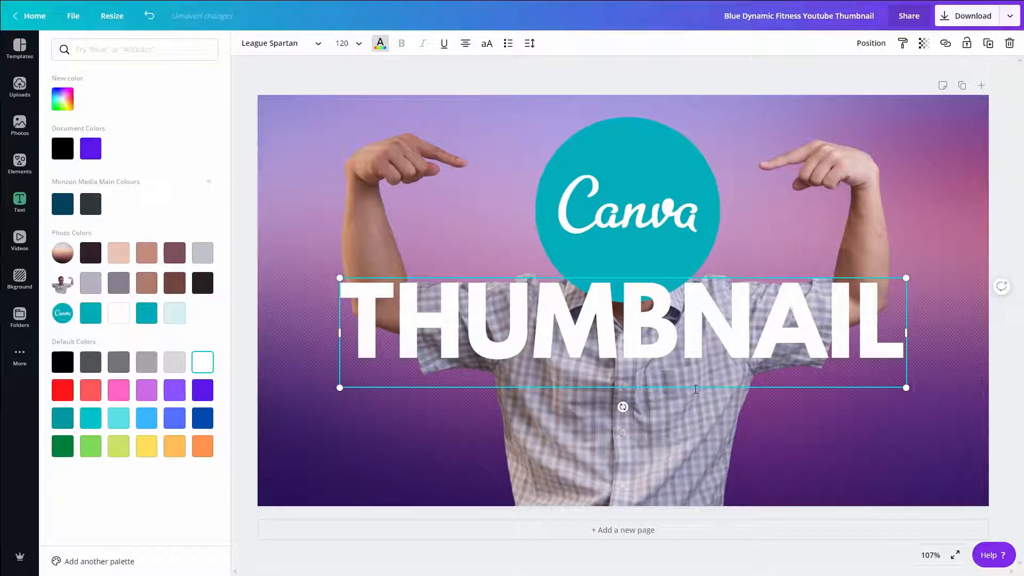
pyautogui.moveTo(699, 390); pyautogui.dragTo(697, 492)
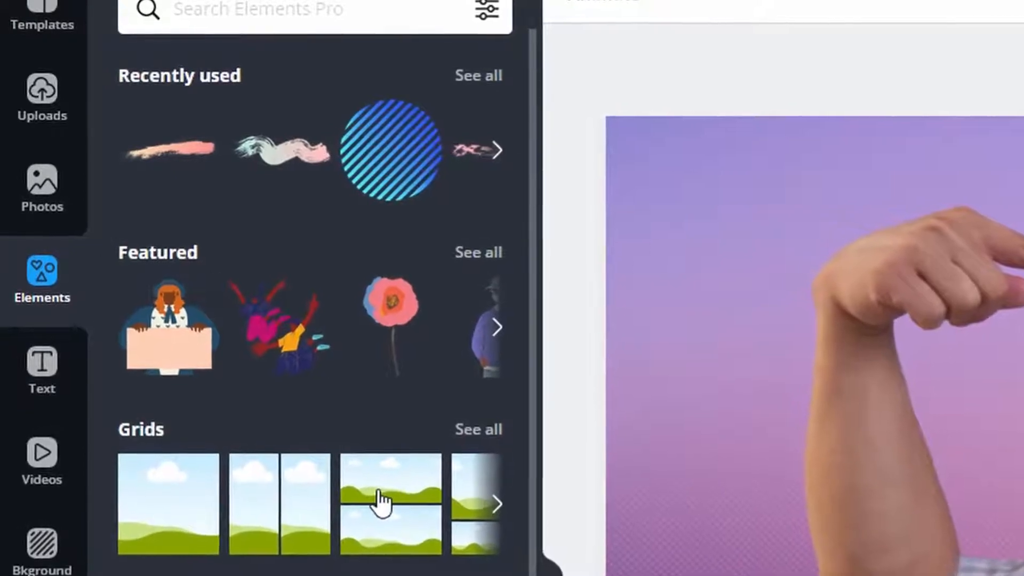
# Add the cream-to-pink brush stroke from the Gradients elements and enlarge it across the page over the THUMBNAIL text.
pyautogui.scroll(-10, 382, 504)
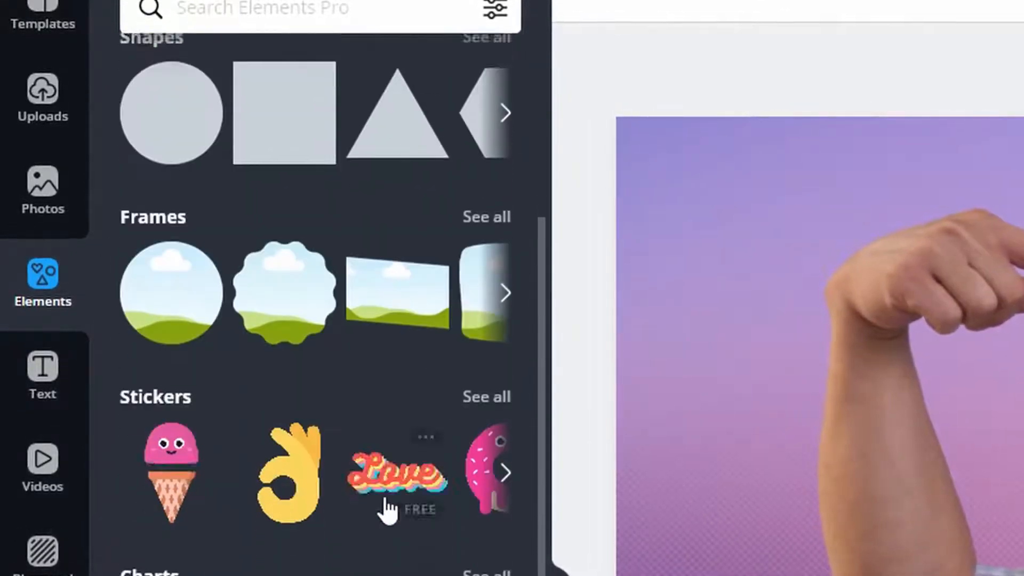
pyautogui.scroll(-3, 388, 512)
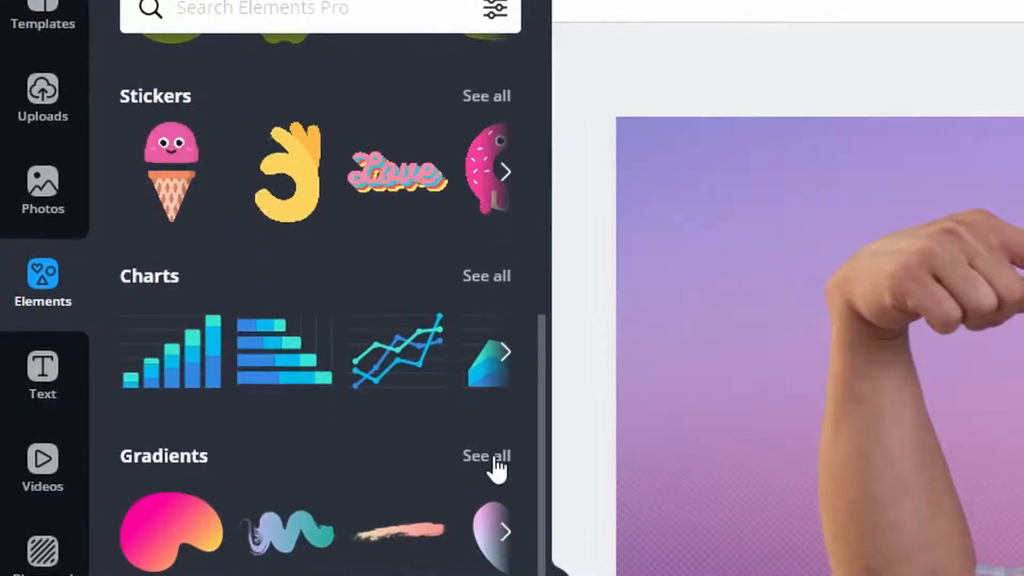
pyautogui.click(488, 456)
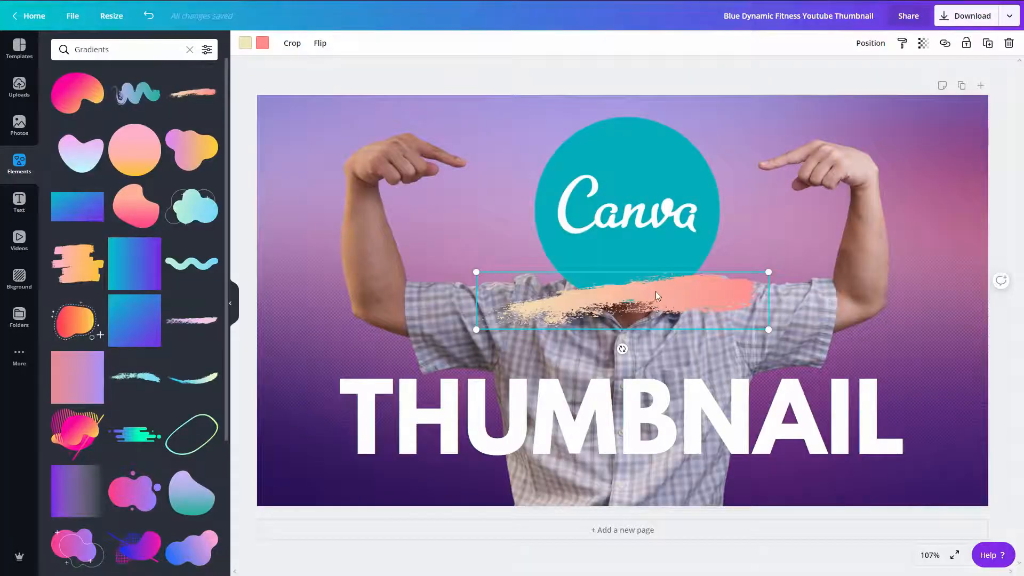
pyautogui.moveTo(773, 328)
pyautogui.mouseDown()
pyautogui.moveTo(906, 403)
pyautogui.moveTo(1001, 510)
pyautogui.mouseUp()
pyautogui.moveTo(868, 284)
pyautogui.mouseDown()
pyautogui.moveTo(845, 304)
pyautogui.moveTo(820, 414)
pyautogui.mouseUp()
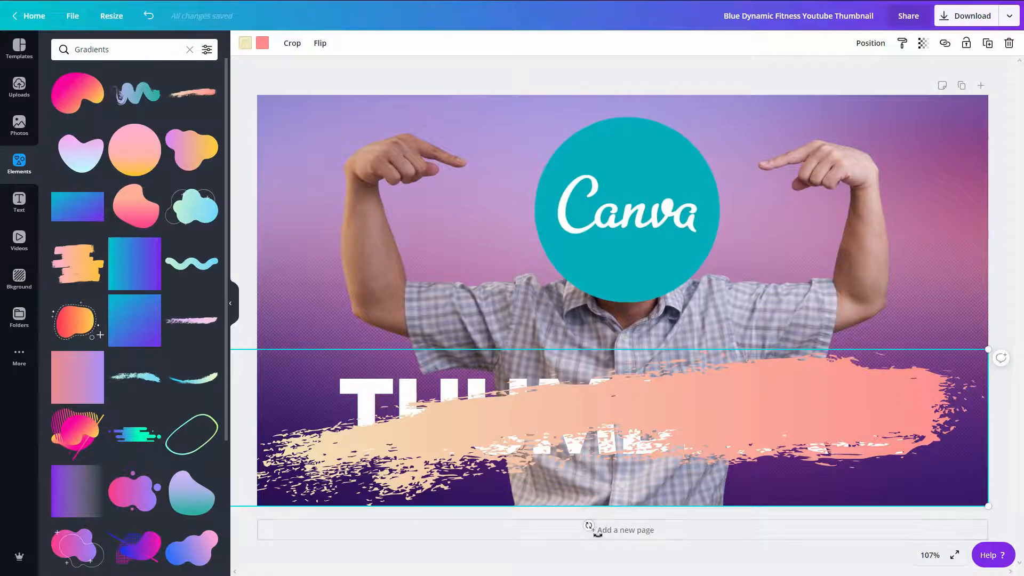
# Rotate the brush stroke clockwise until it runs level, center it on the THUMBNAIL text and send it backward behind the text.
pyautogui.moveTo(589, 526); pyautogui.dragTo(603, 539)
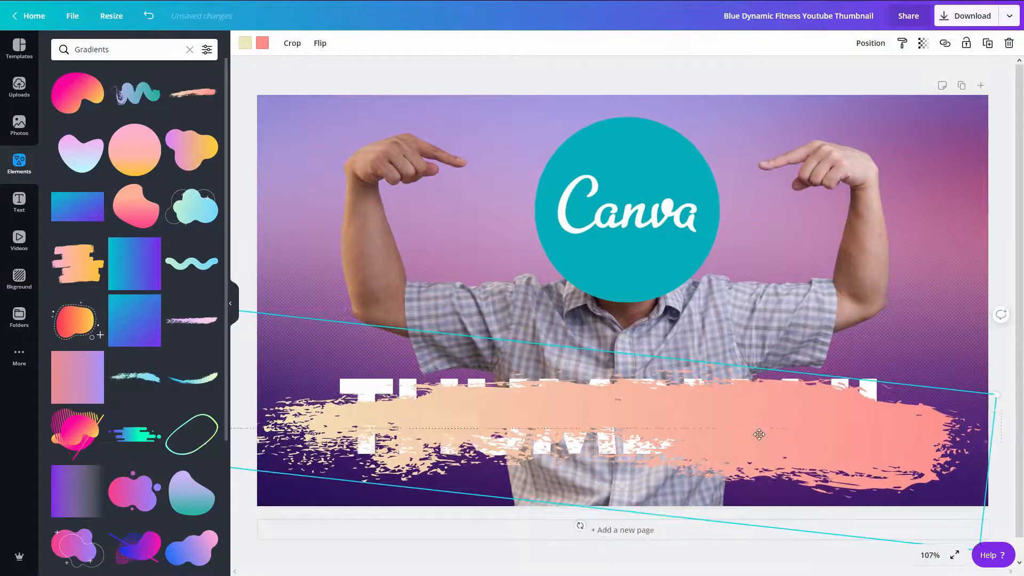
pyautogui.moveTo(760, 432)
pyautogui.mouseDown()
pyautogui.moveTo(767, 425)
pyautogui.moveTo(765, 433)
pyautogui.mouseUp()
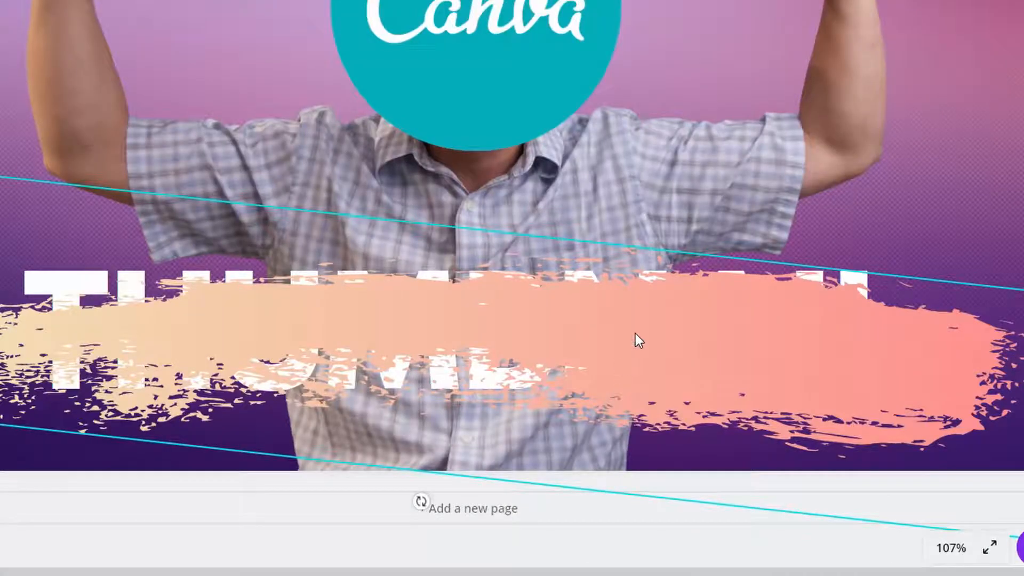
pyautogui.rightClick(635, 334)
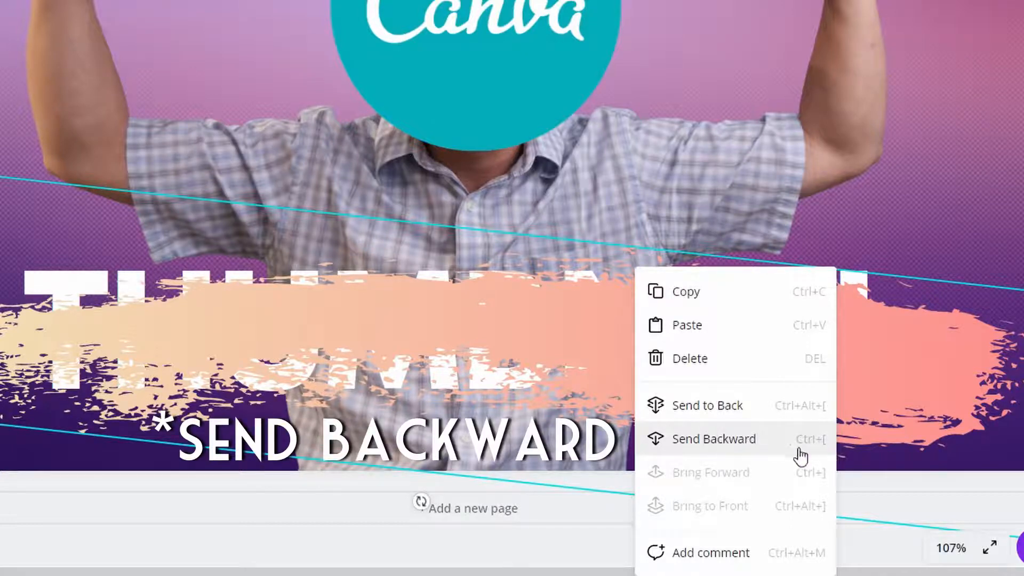
pyautogui.click(715, 442)
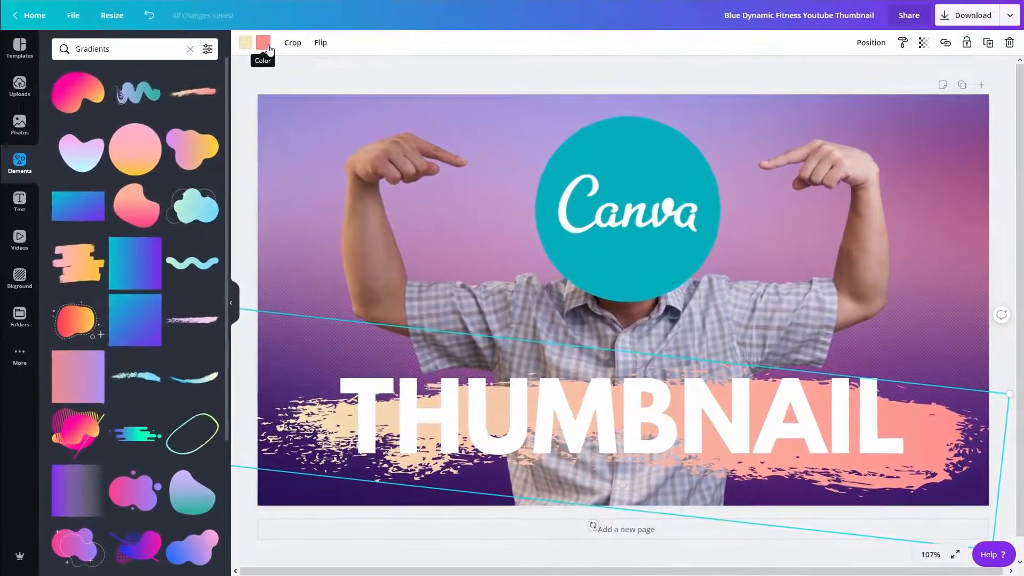
# Recolor the brush stroke's gradient, changing the pink to red and the cream to yellow.
pyautogui.click(263, 42)
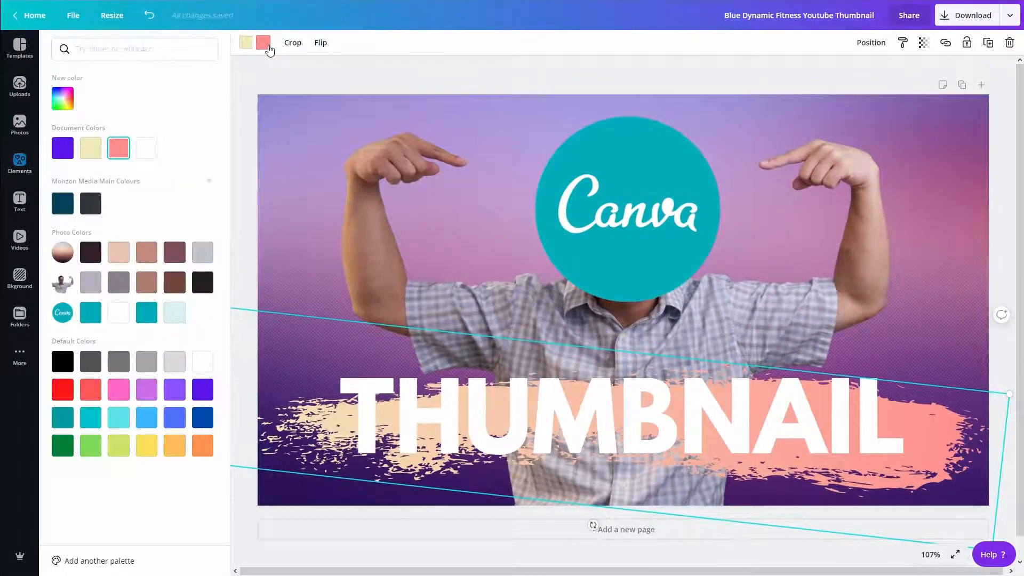
pyautogui.click(62, 389)
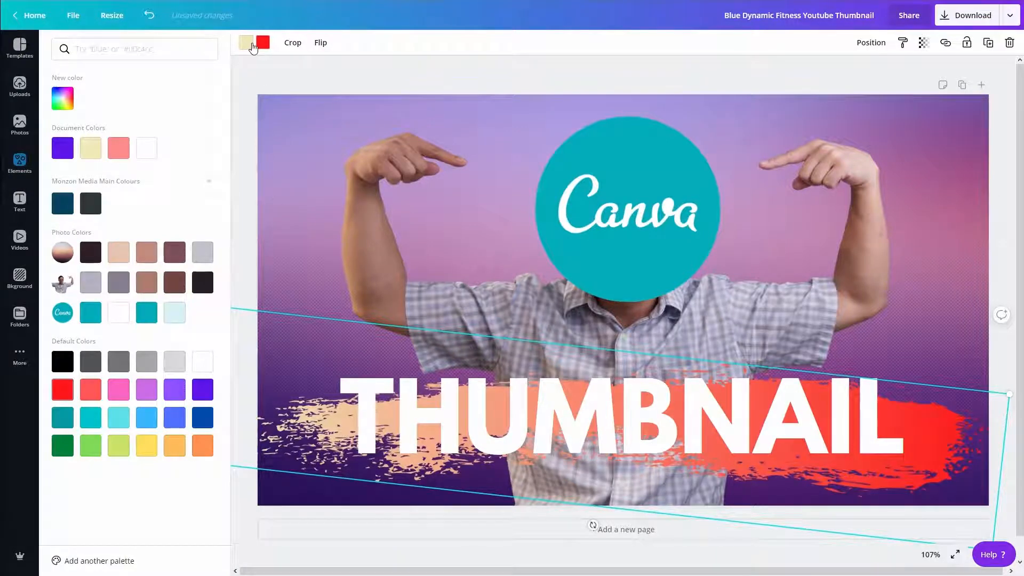
pyautogui.click(147, 447)
pyautogui.click(241, 162)
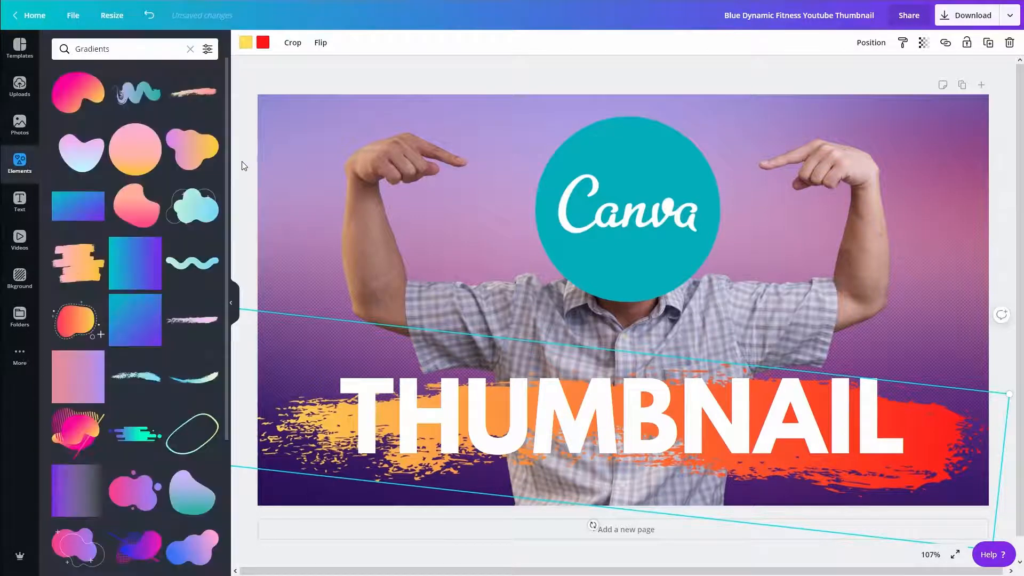
# Collapse the elements list to enlarge the page view and nudge the brush stroke slightly up behind the THUMBNAIL text.
pyautogui.click(236, 304)
pyautogui.click(100, 198)
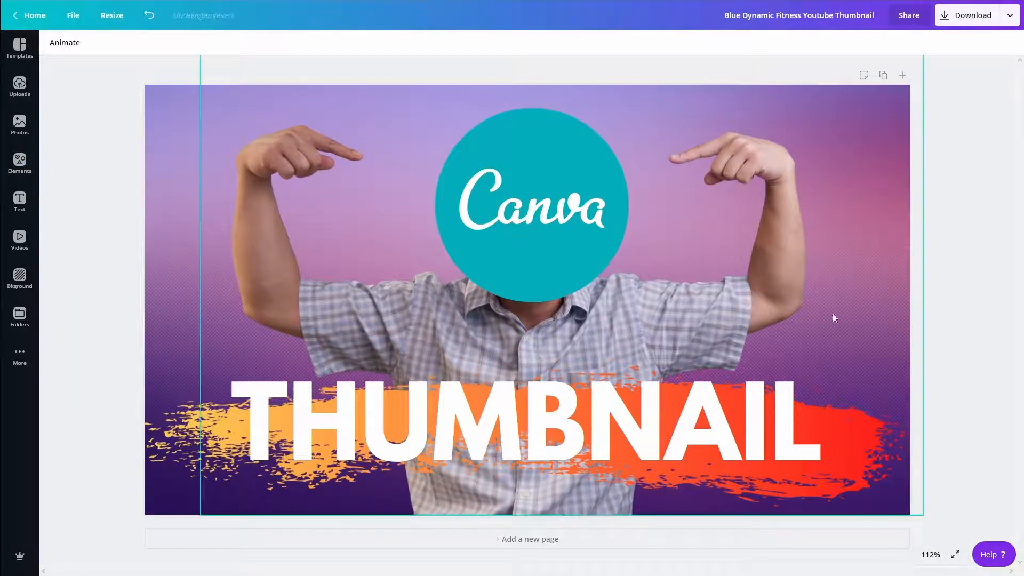
pyautogui.click(836, 429)
pyautogui.moveTo(834, 427); pyautogui.dragTo(840, 423)
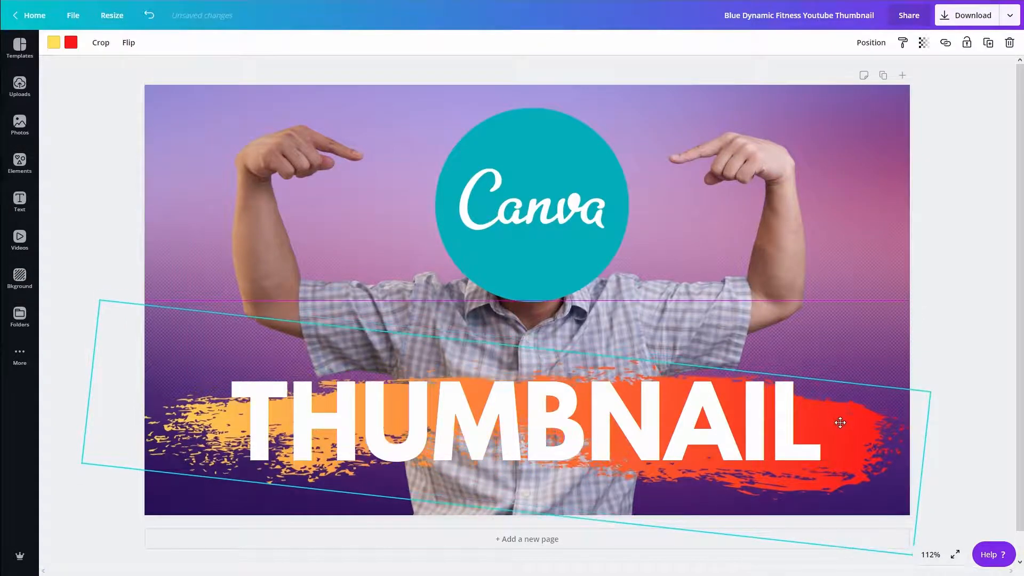